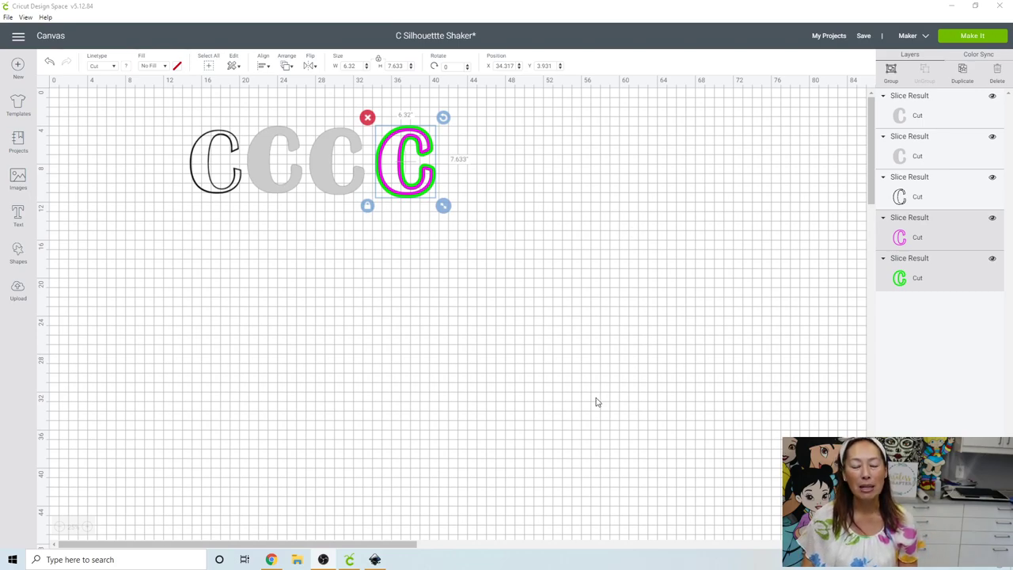
Step: Add a black Feelin Sweet script c left of the green C, scaled to about 201 × 292 mm
left_click(375, 560)
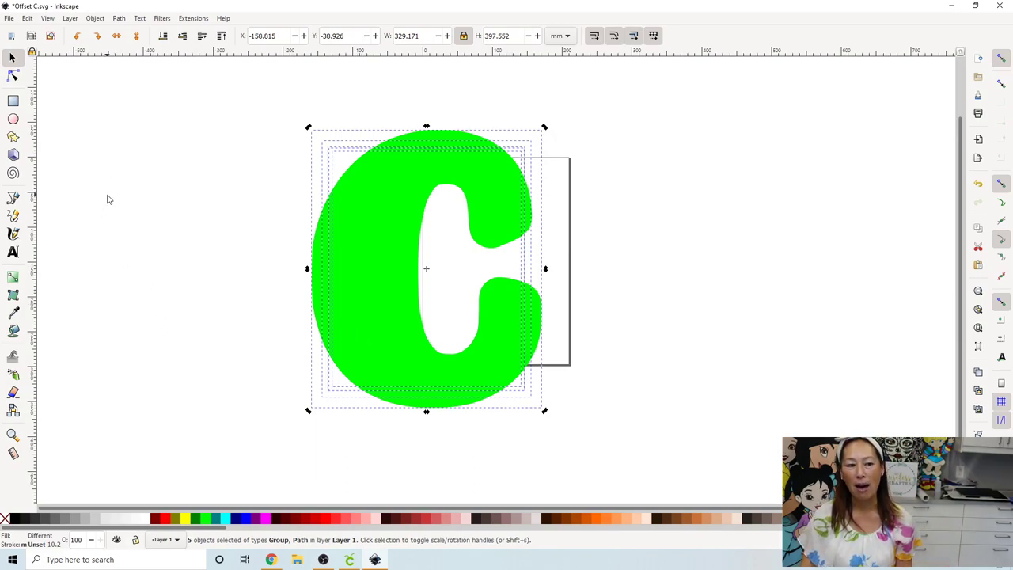
left_click(12, 252)
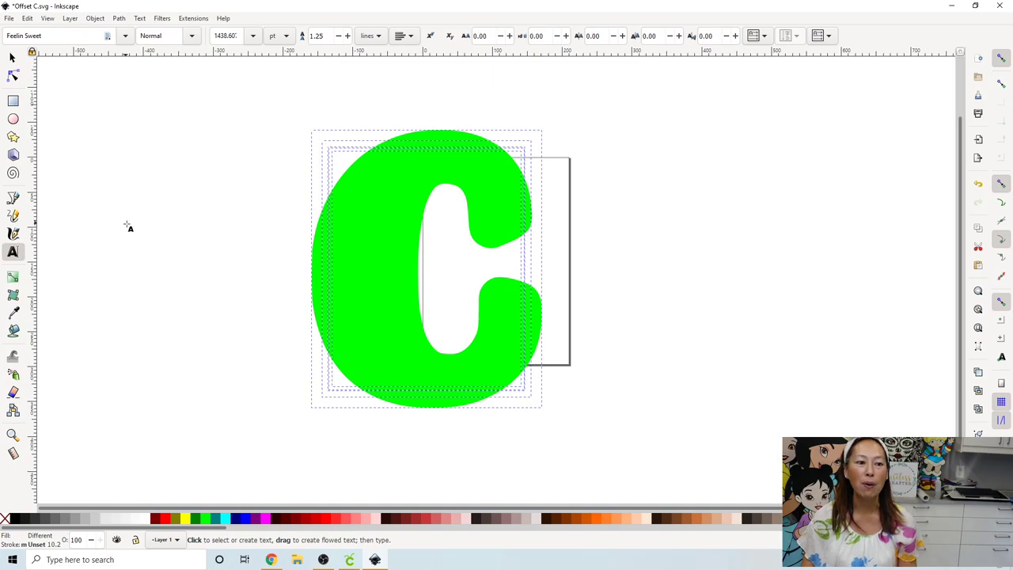
left_click_drag(108, 149, 193, 255)
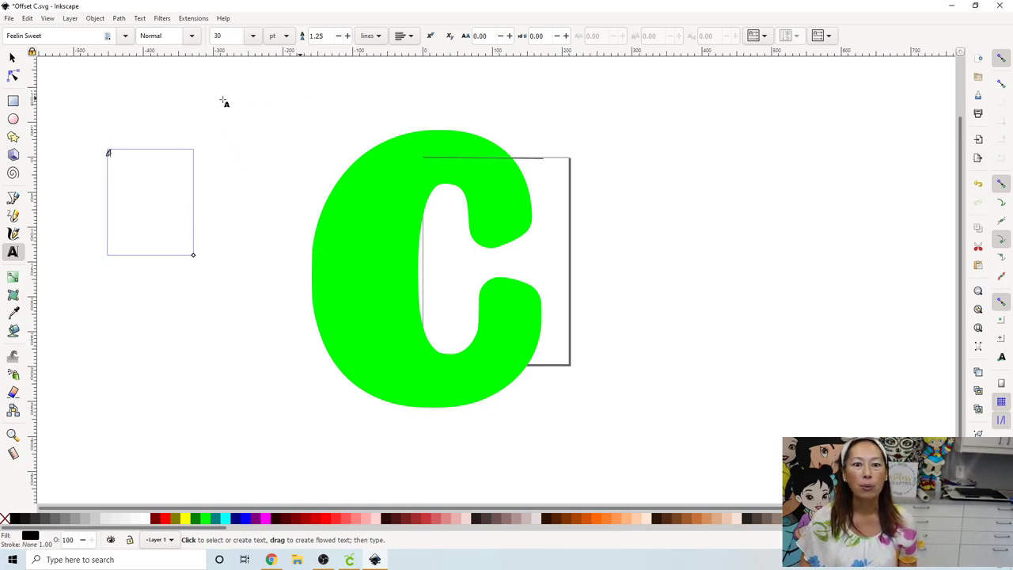
left_click(12, 59)
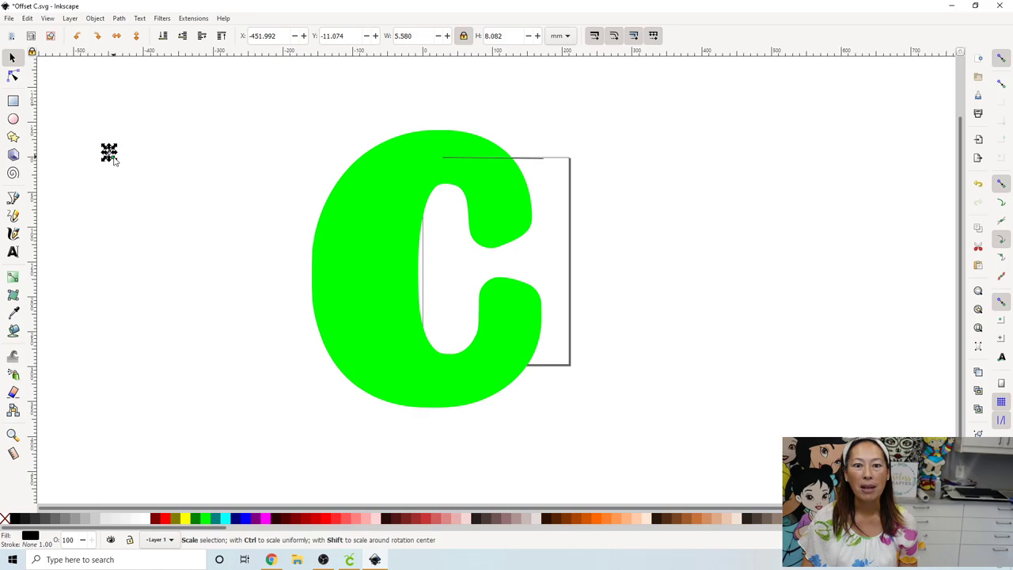
left_click(463, 37)
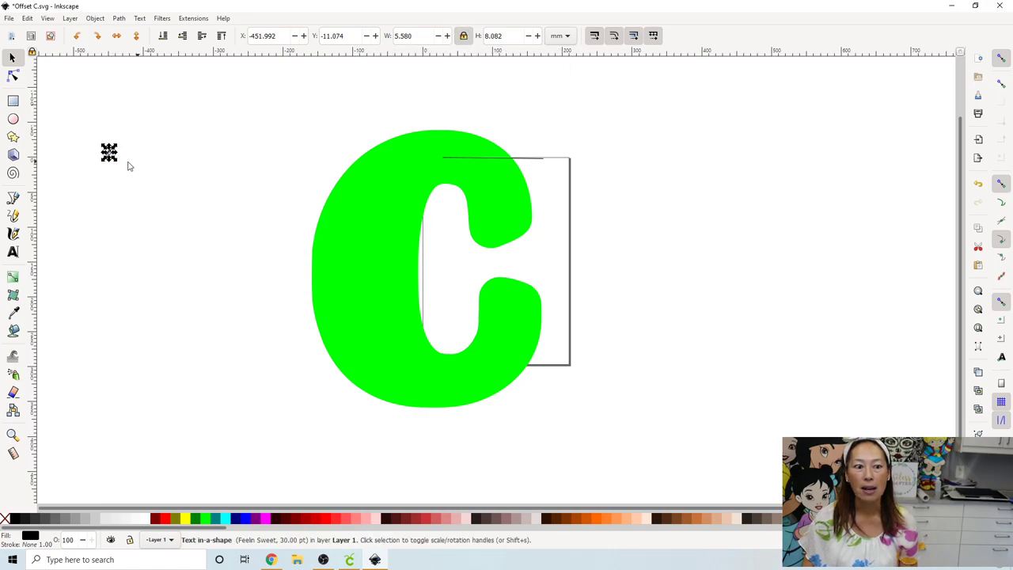
left_click_drag(111, 154, 289, 358)
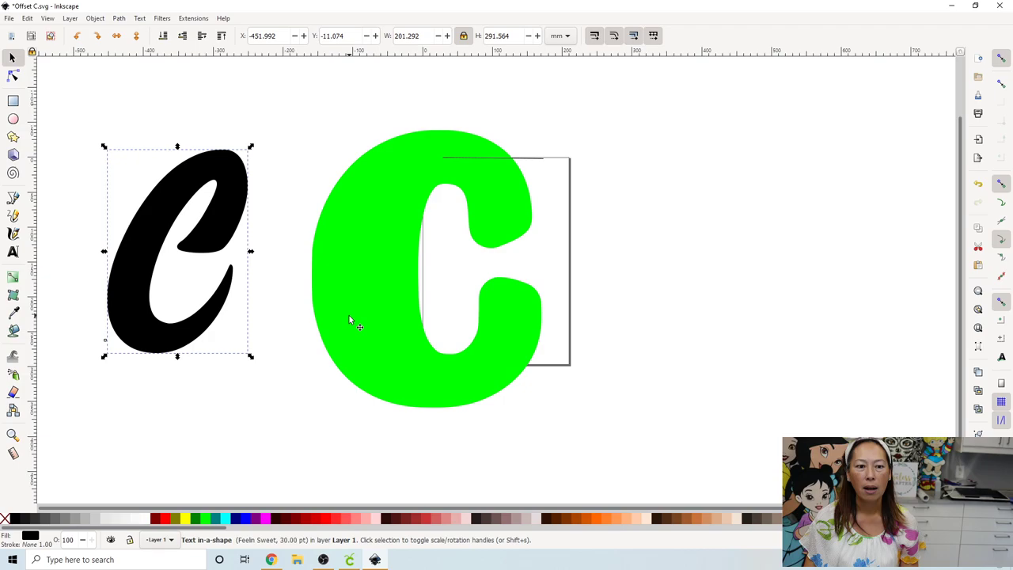
Step: Enlarge the script c slightly and shift the green and magenta C layers to the right
left_click_drag(250, 356, 294, 390)
left_click(356, 292)
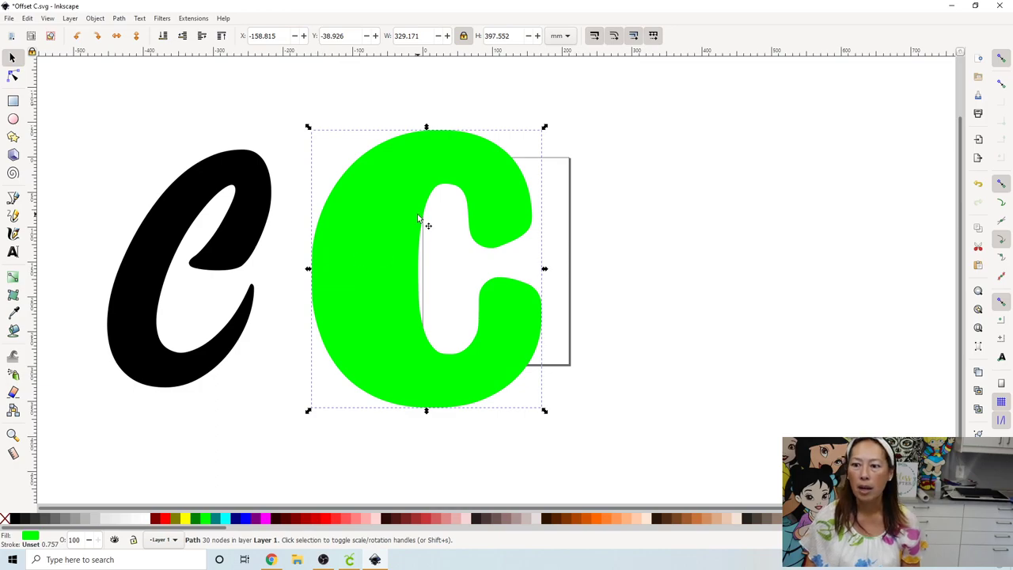
left_click_drag(405, 235, 635, 226)
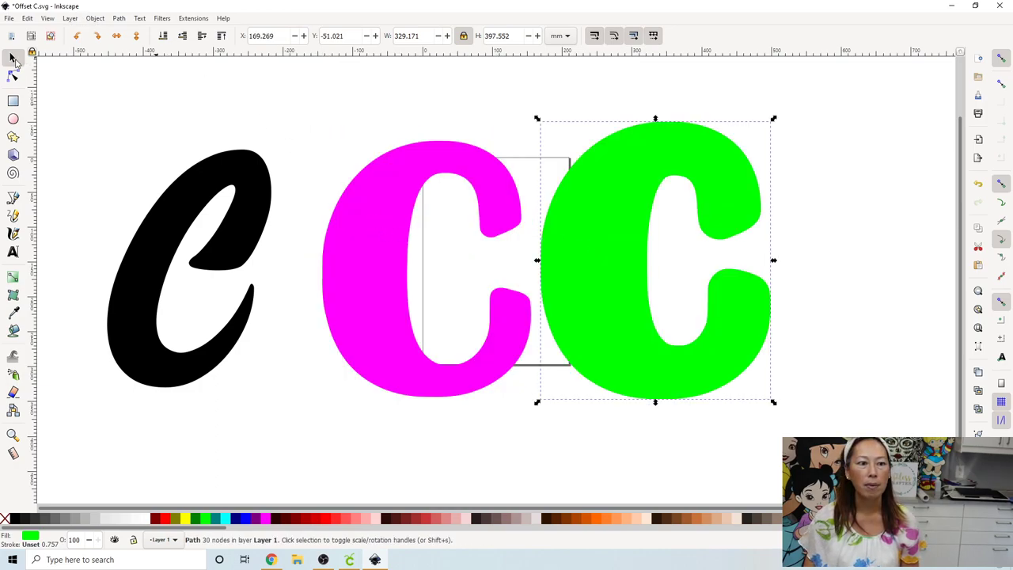
left_click(346, 119)
left_click_drag(346, 119, 575, 399)
left_click_drag(378, 273, 672, 271)
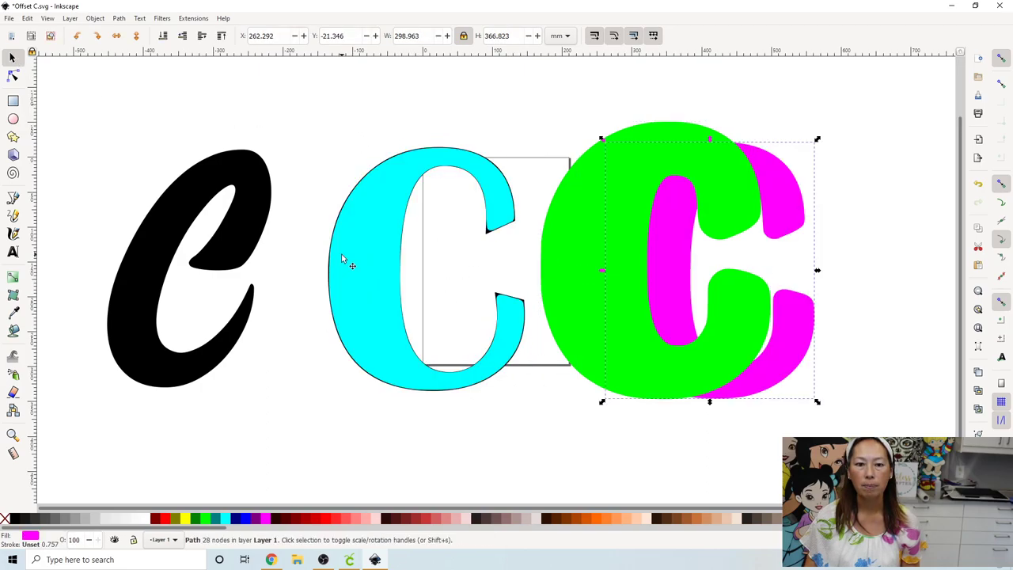
Step: Move the cyan and yellow C layers onto the right-hand stack and slide the script c right
left_click_drag(422, 260, 625, 275)
left_click_drag(378, 272, 721, 271)
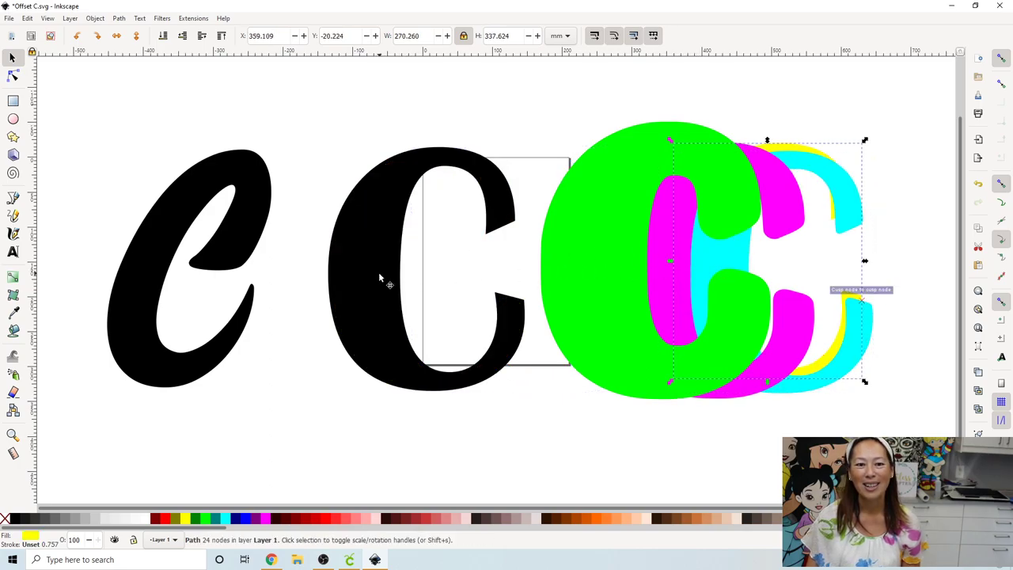
left_click_drag(378, 272, 697, 274)
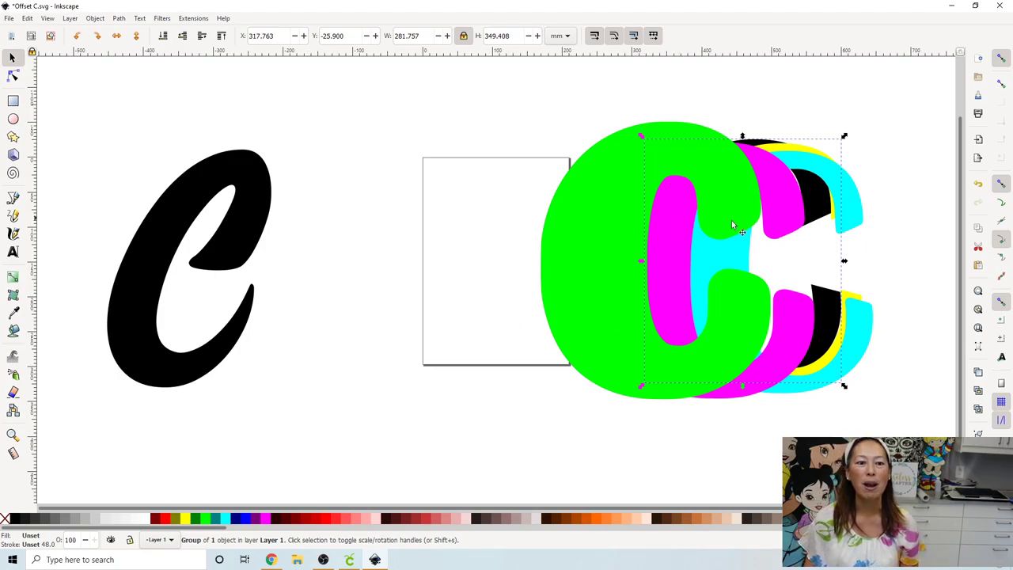
left_click(150, 247)
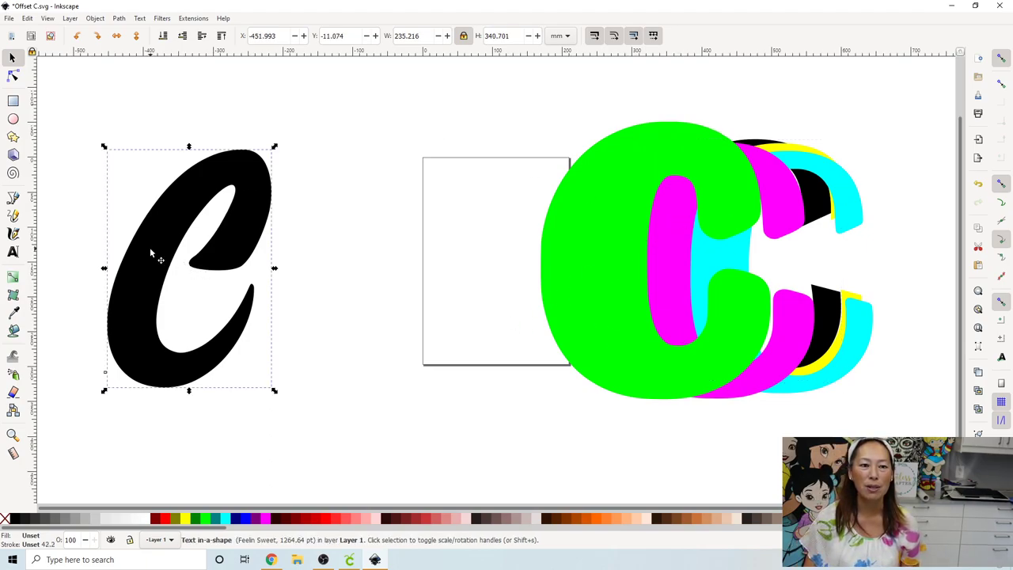
left_click_drag(152, 247, 272, 253)
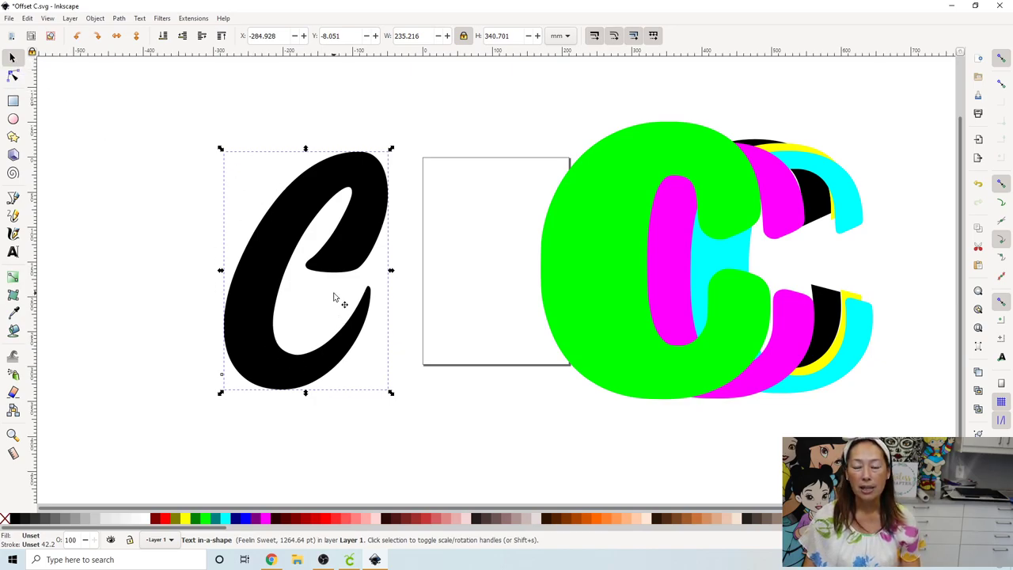
Step: Paint-bucket fill the script c in yellow with a 20 mm grow
left_click(108, 126)
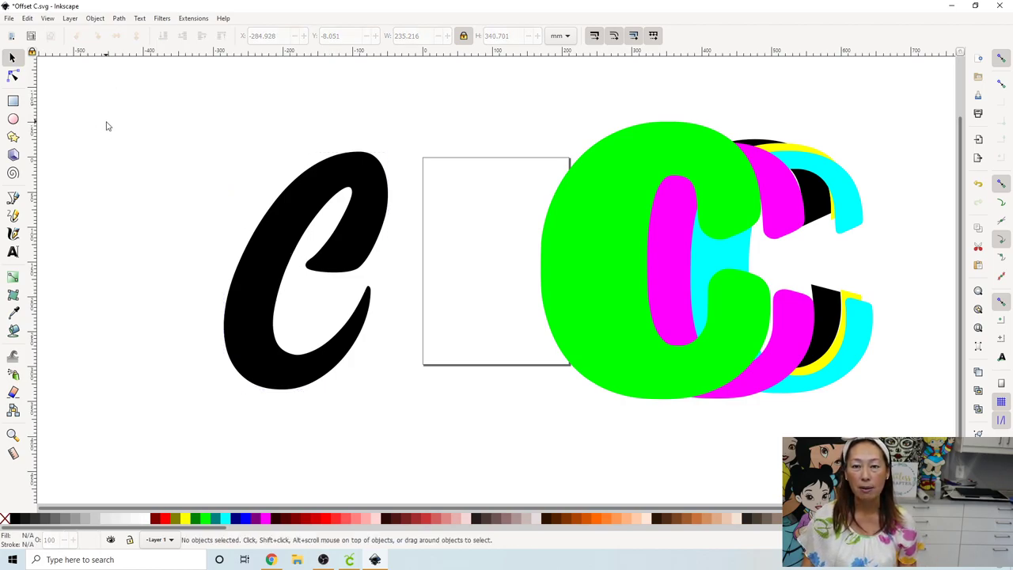
left_click(14, 331)
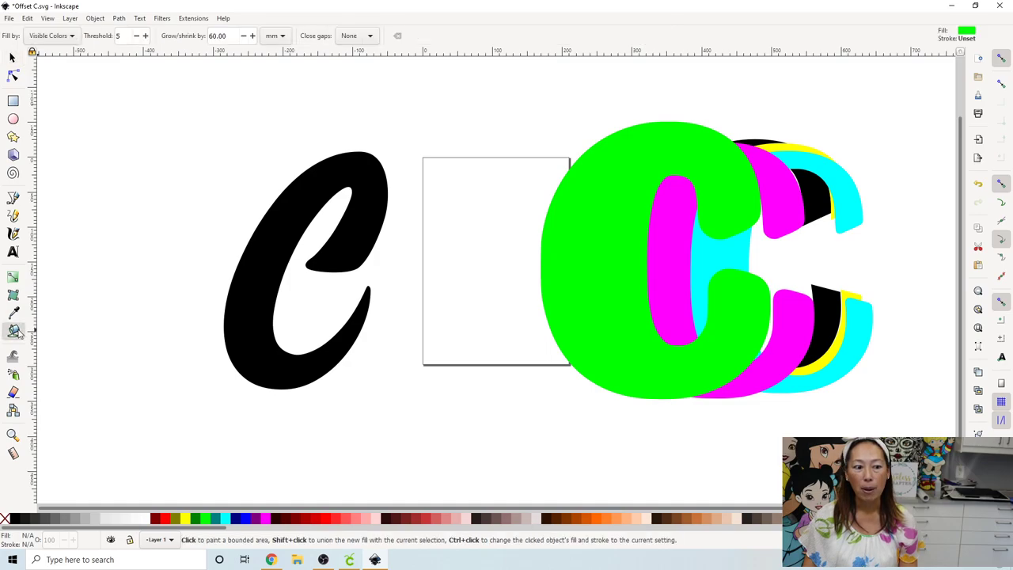
left_click(184, 521)
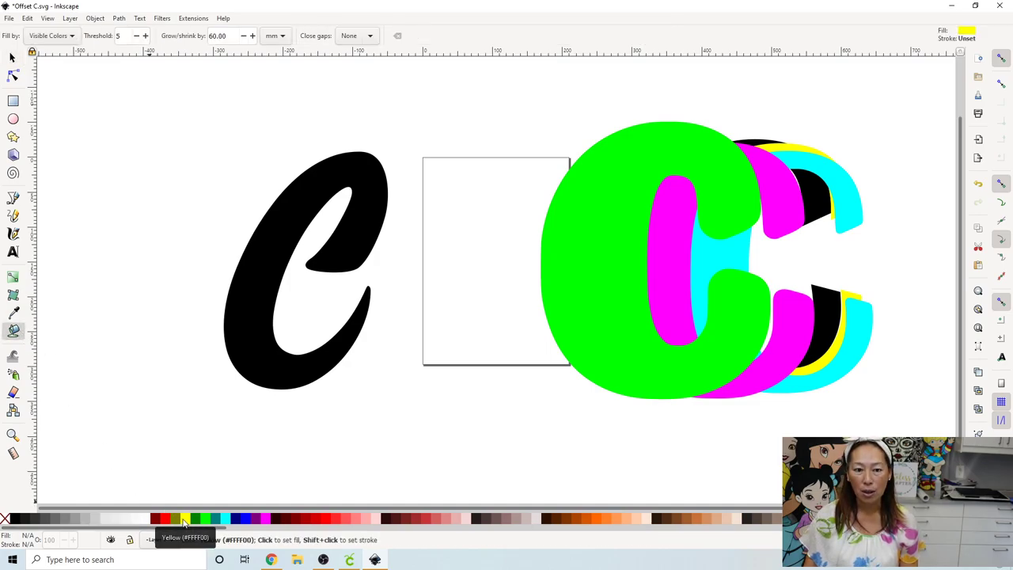
left_click(228, 35)
double_click(227, 35)
type("20")
key("Return")
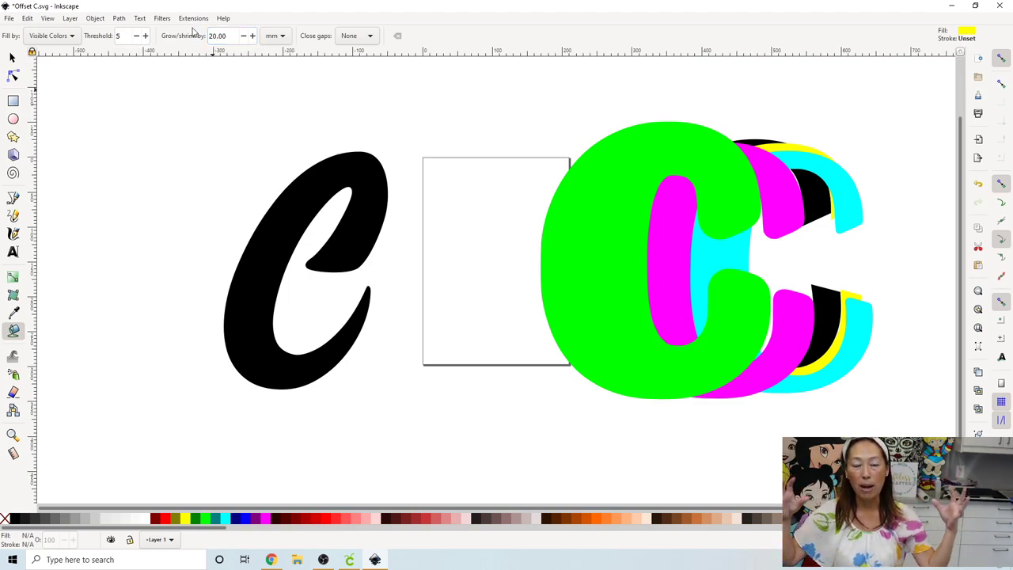
left_click(270, 243)
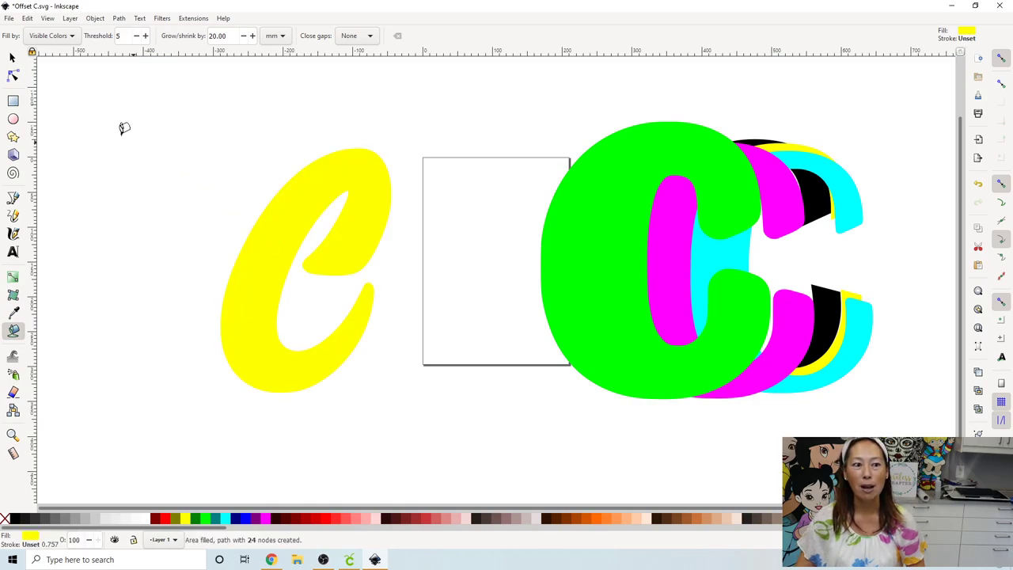
left_click(12, 59)
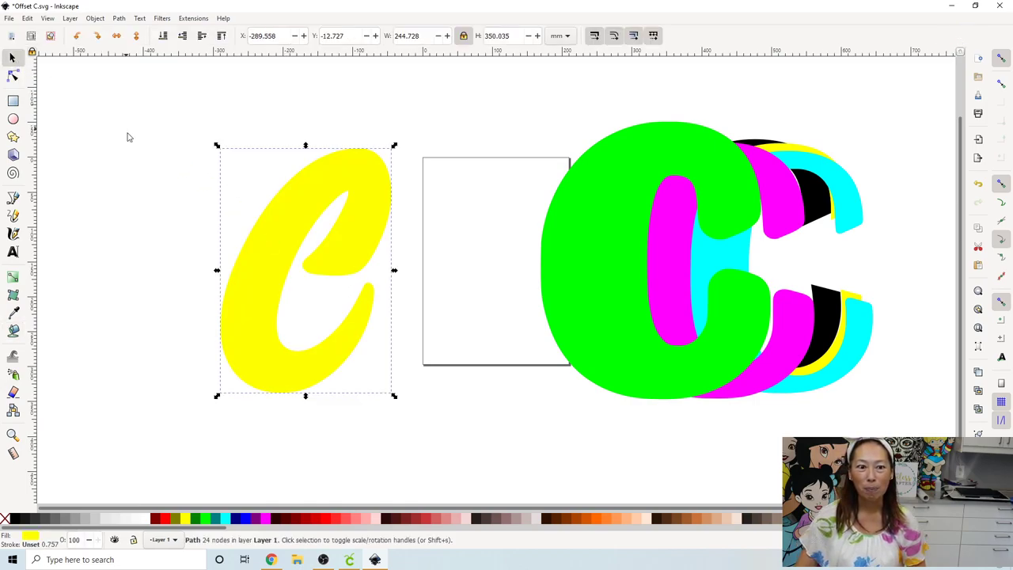
Step: Paint-bucket fill around the yellow shape in green with a 40 mm grow
left_click(101, 129)
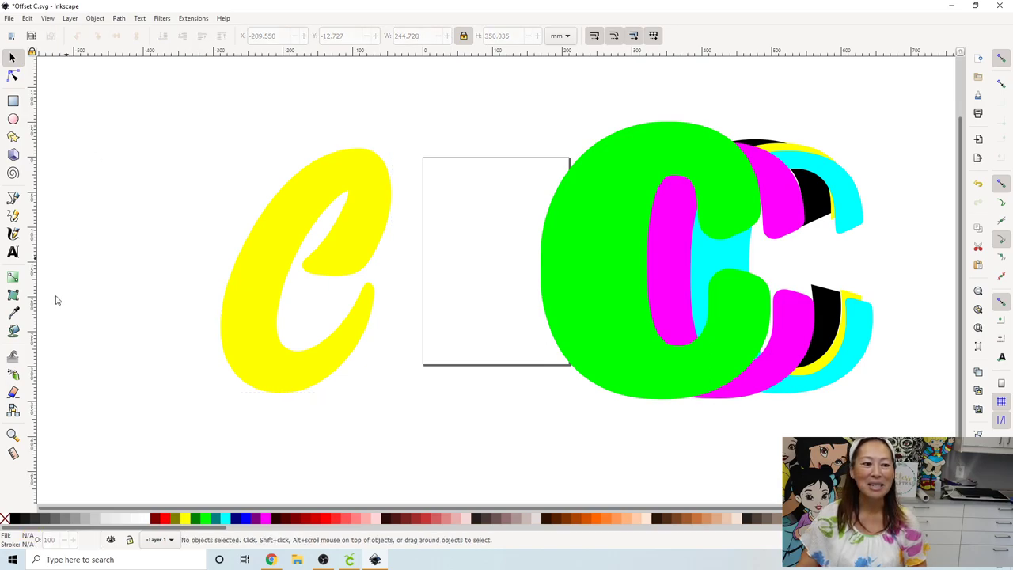
left_click(13, 331)
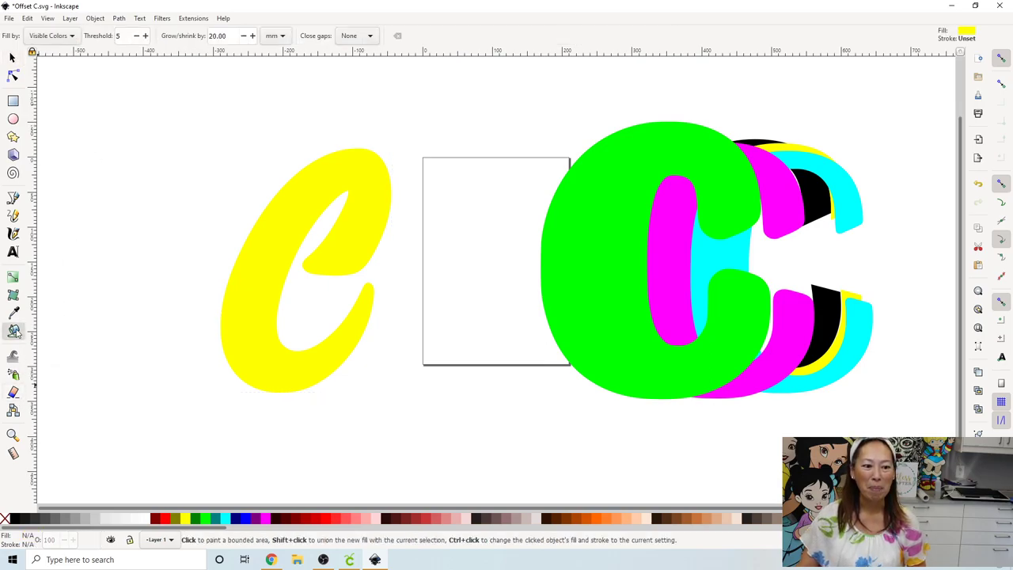
left_click(206, 520)
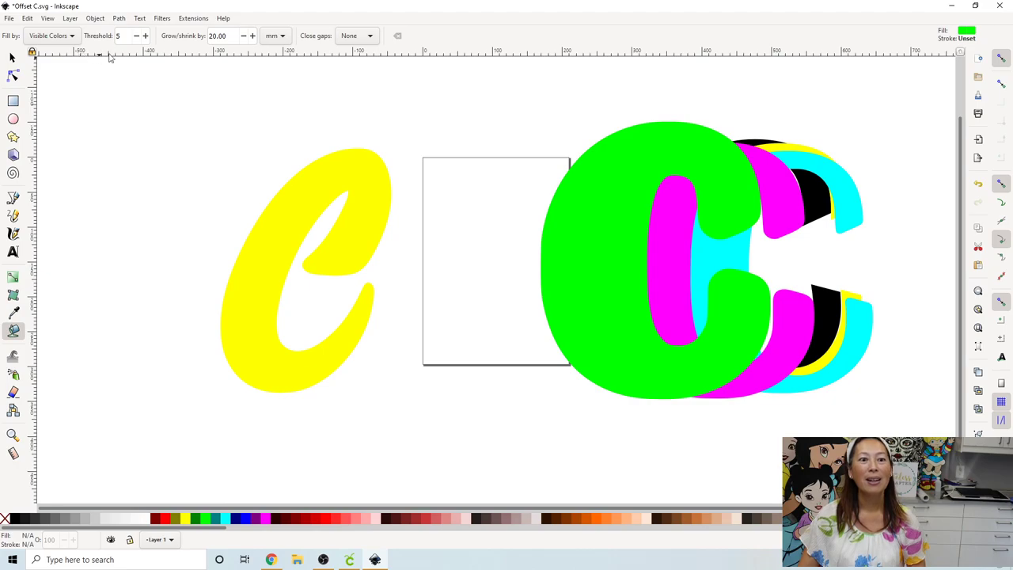
double_click(234, 36)
type("40")
key("Return")
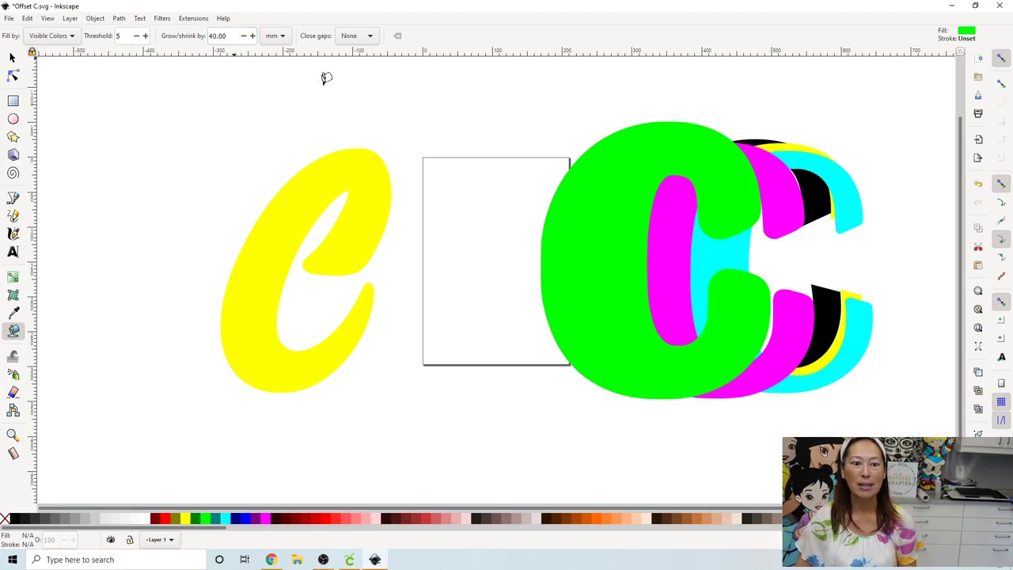
left_click(298, 204)
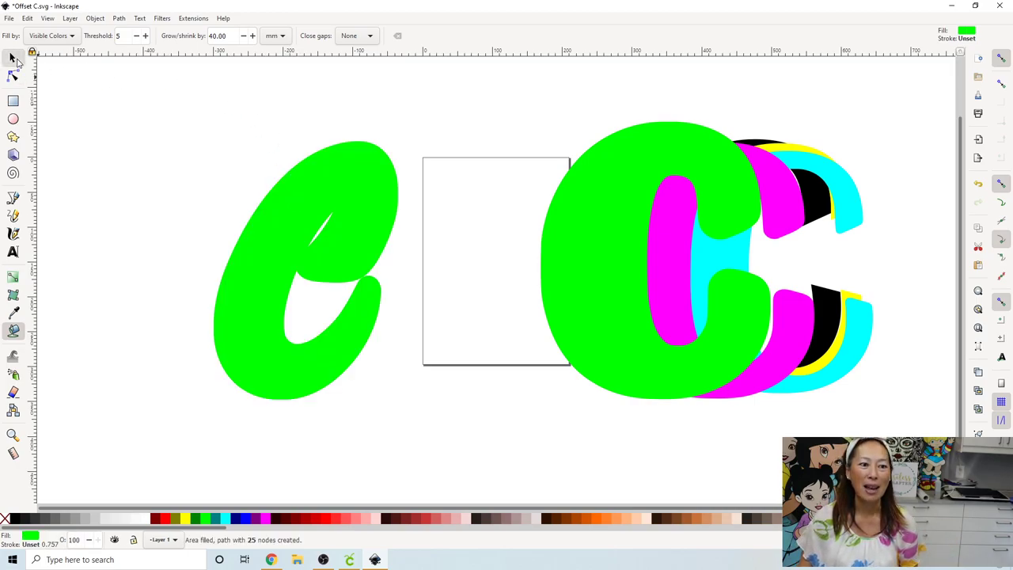
left_click(12, 58)
Step: Paint-bucket fill around the letter in magenta with a 60 mm grow
left_click(125, 118)
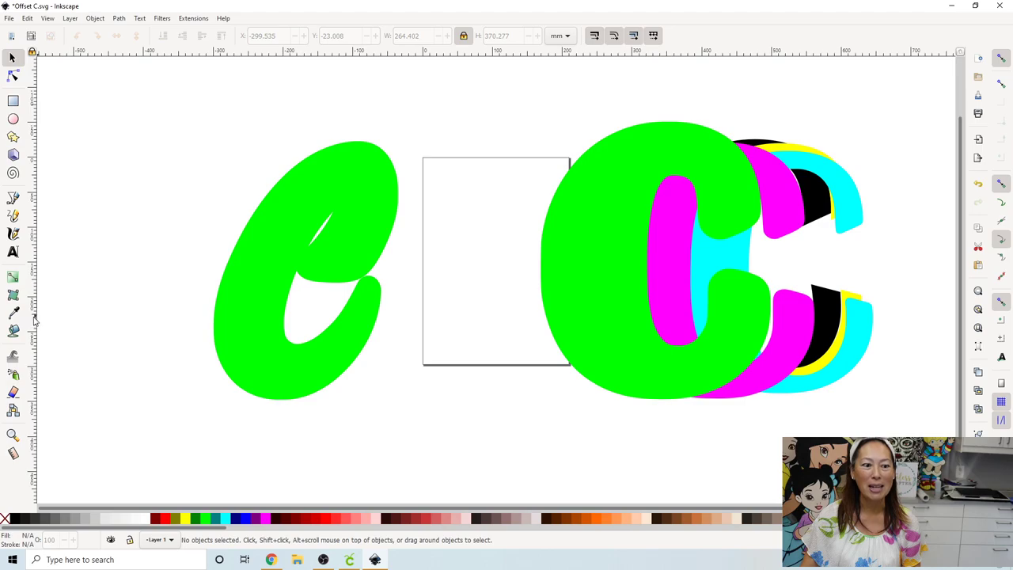
left_click(12, 331)
left_click(267, 519)
double_click(213, 35)
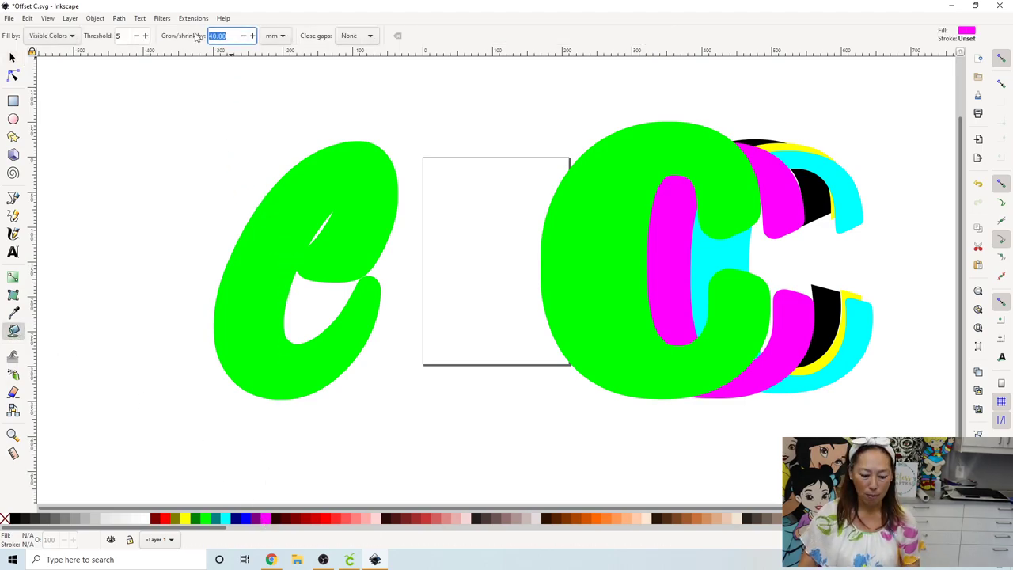
type("60")
key("Return")
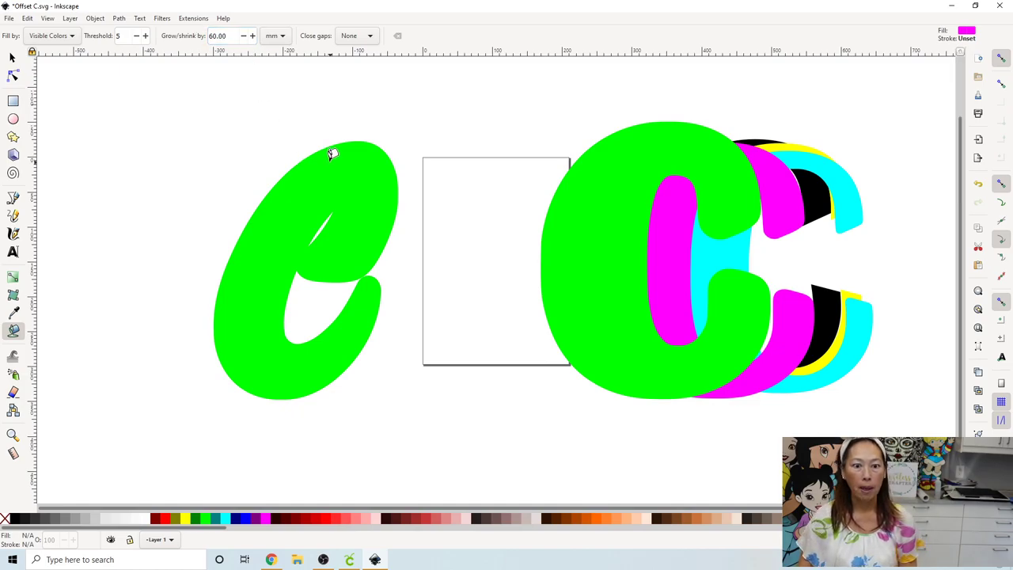
left_click(332, 153)
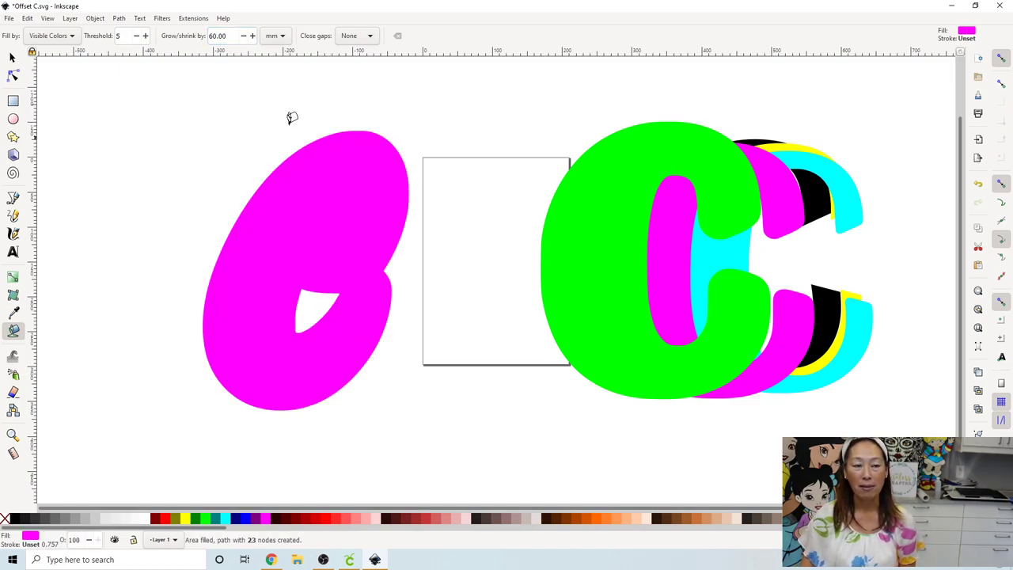
left_click(13, 60)
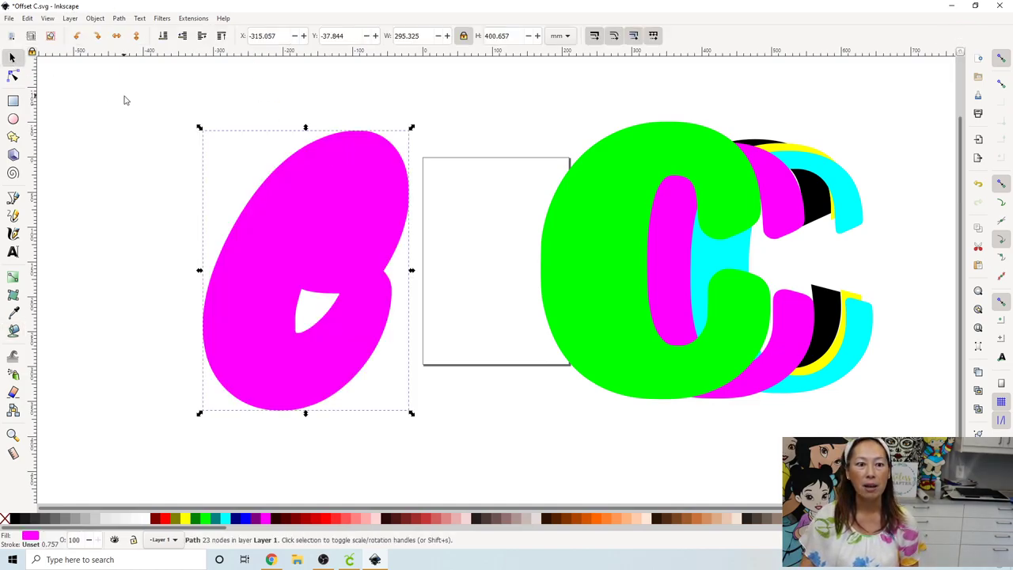
Step: Select the magenta shape with everything inside and apply Path > Object to Path
left_click_drag(123, 95, 464, 451)
left_click(118, 18)
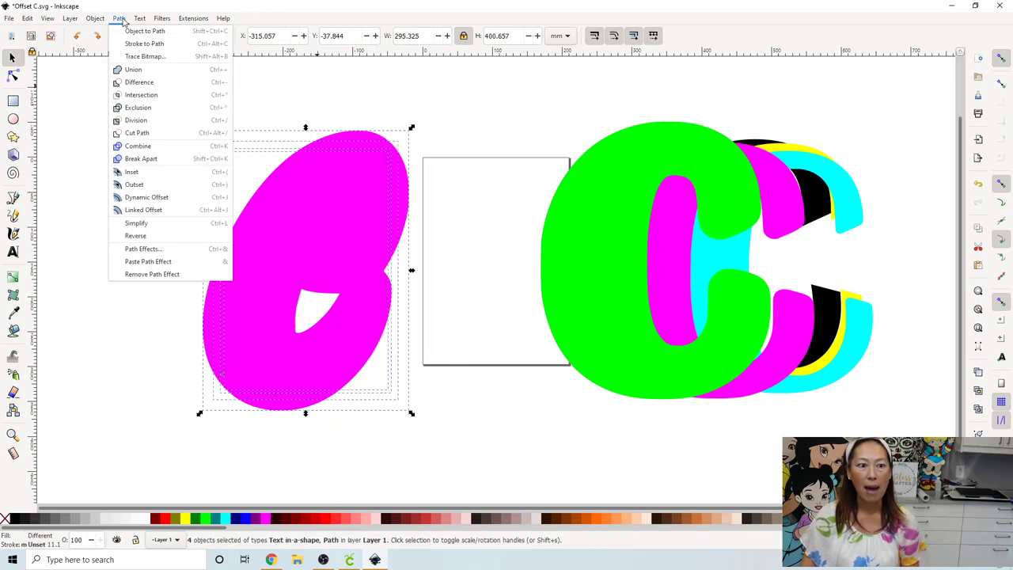
left_click(132, 31)
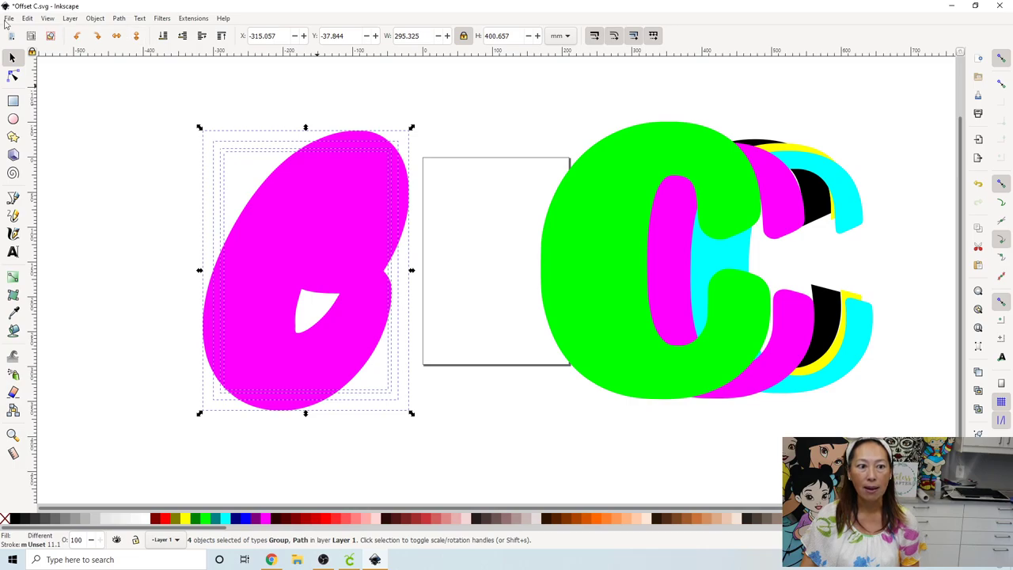
Step: Open File > Save As, then cancel without saving
left_click(9, 18)
left_click(39, 104)
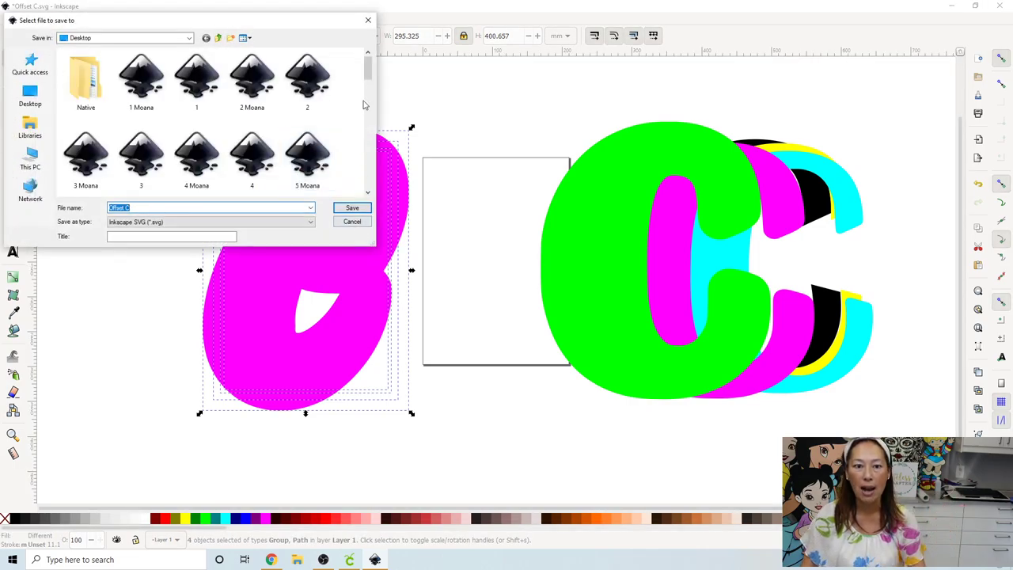
left_click(368, 19)
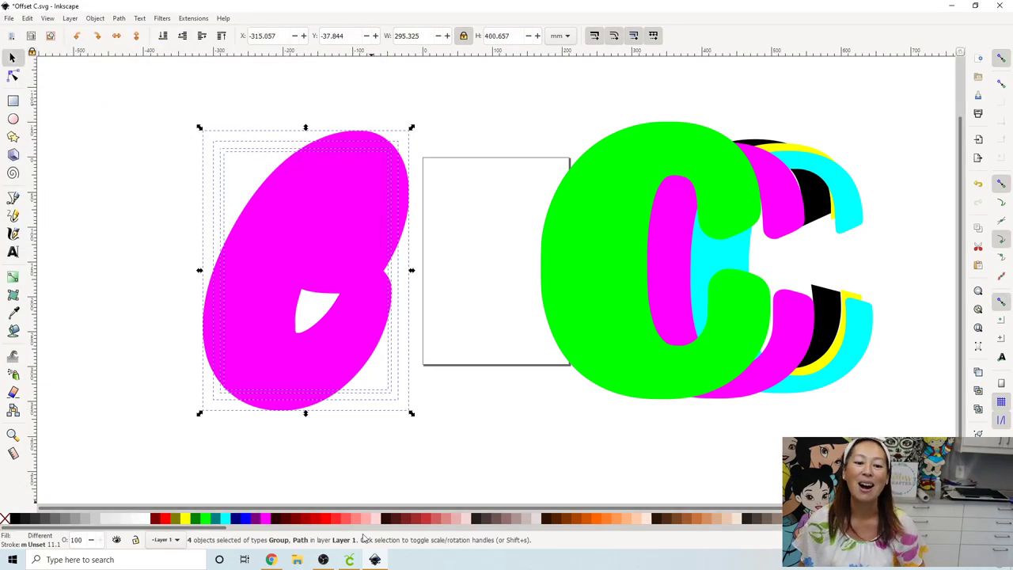
Step: Upload the Offset C image file from the computer into Cricut Design Space
left_click(349, 560)
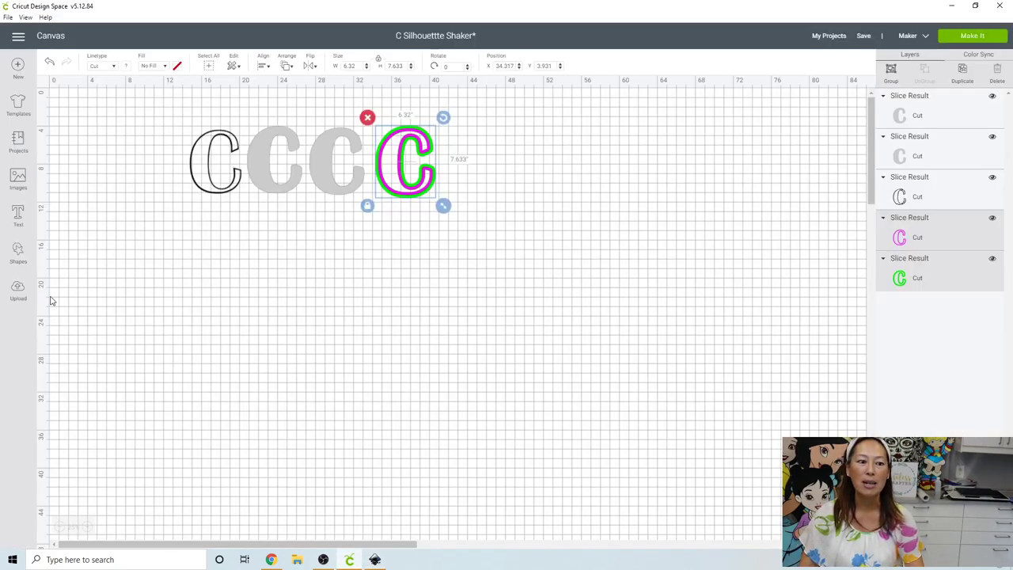
left_click(19, 289)
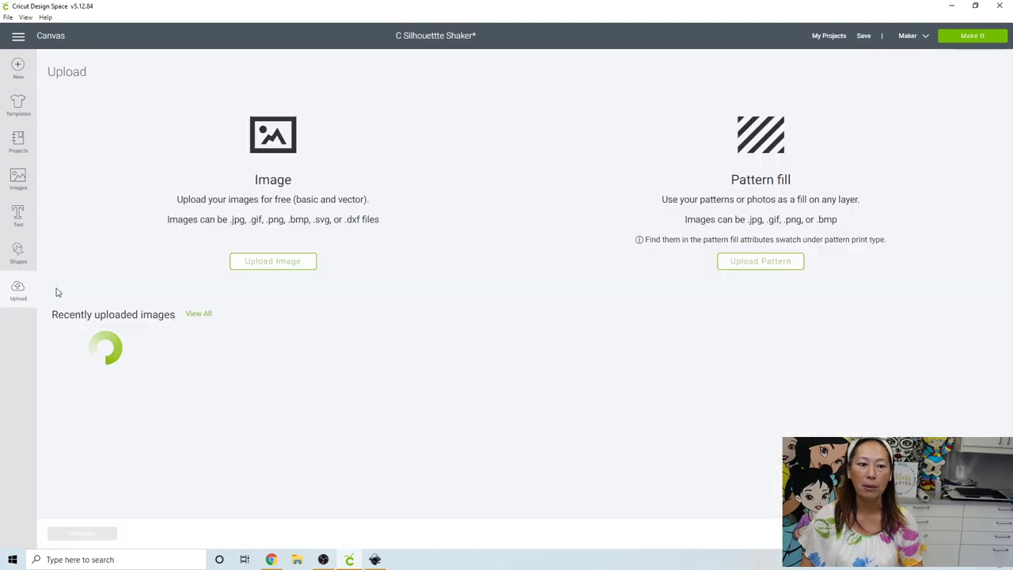
left_click(277, 265)
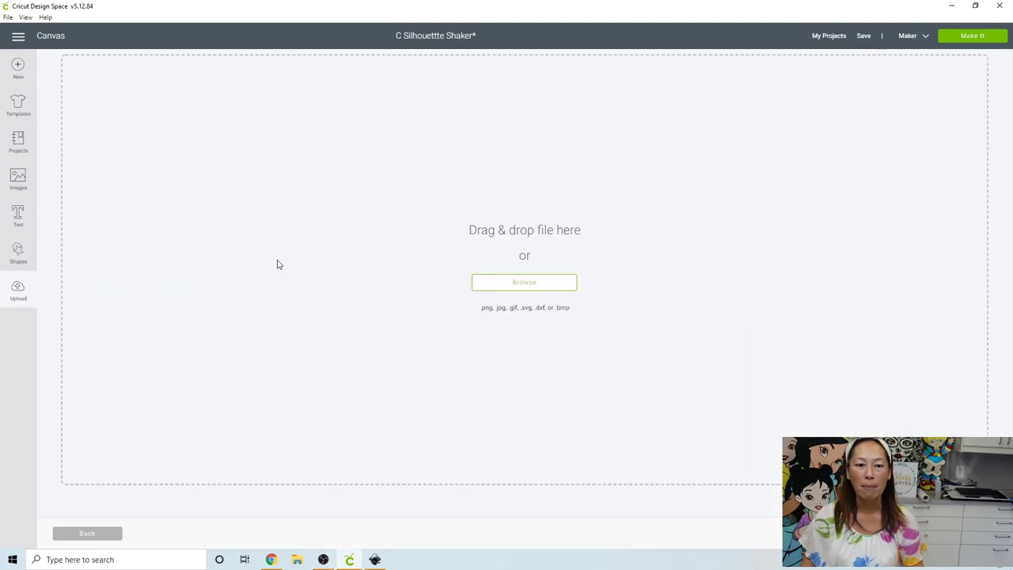
left_click(546, 286)
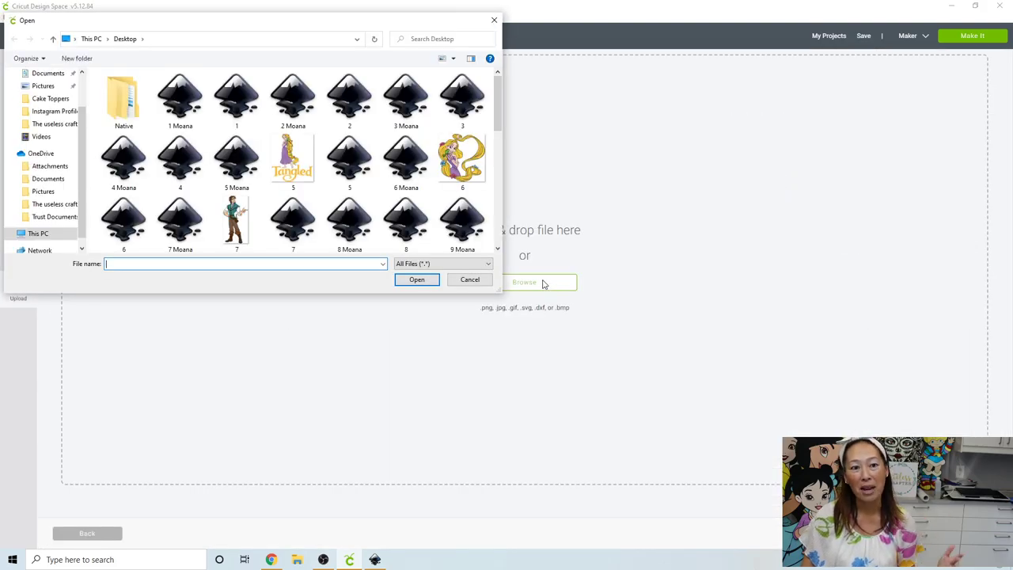
scroll(297, 155, "down", 5)
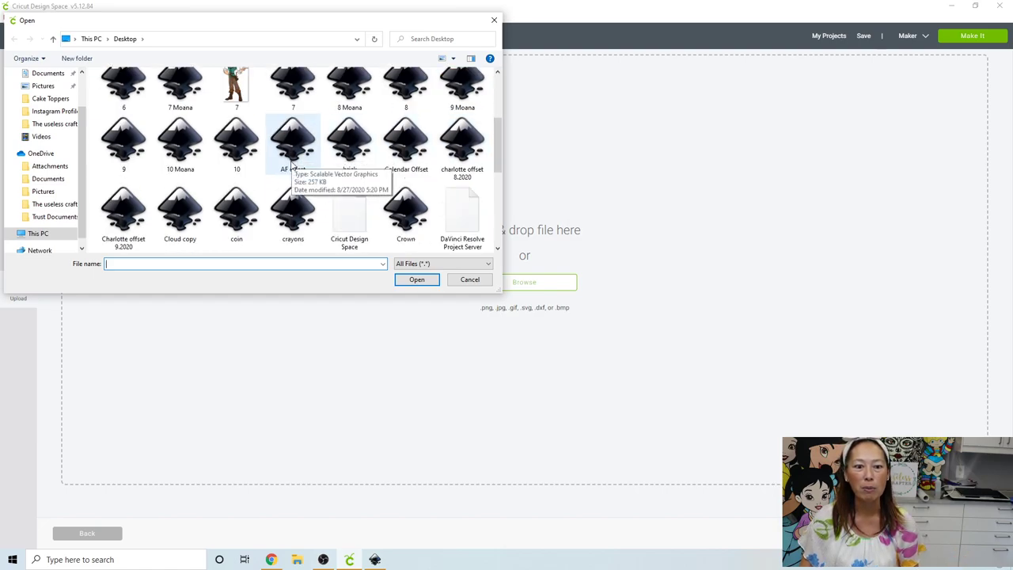
scroll(292, 163, "down", 3)
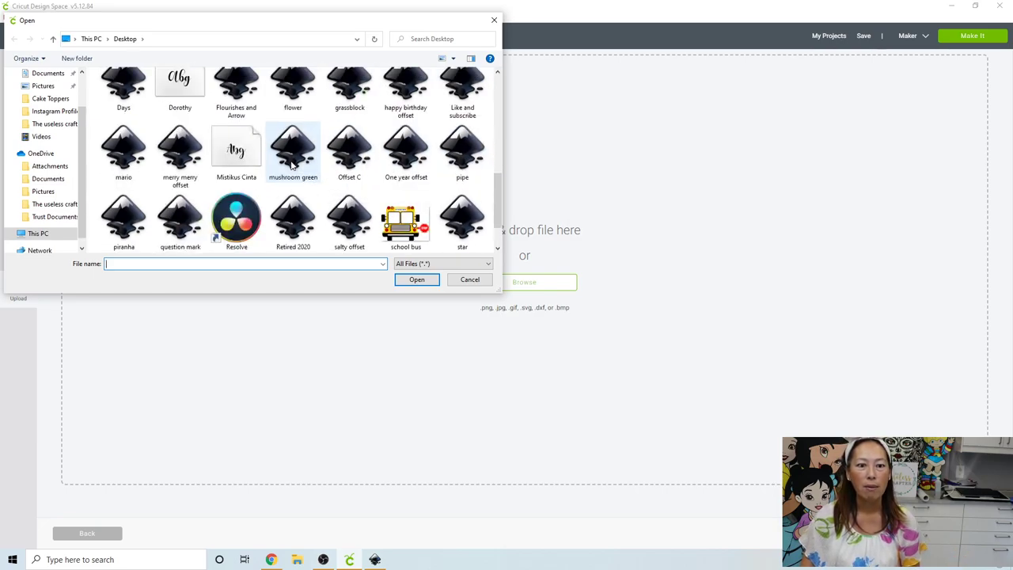
left_click(356, 163)
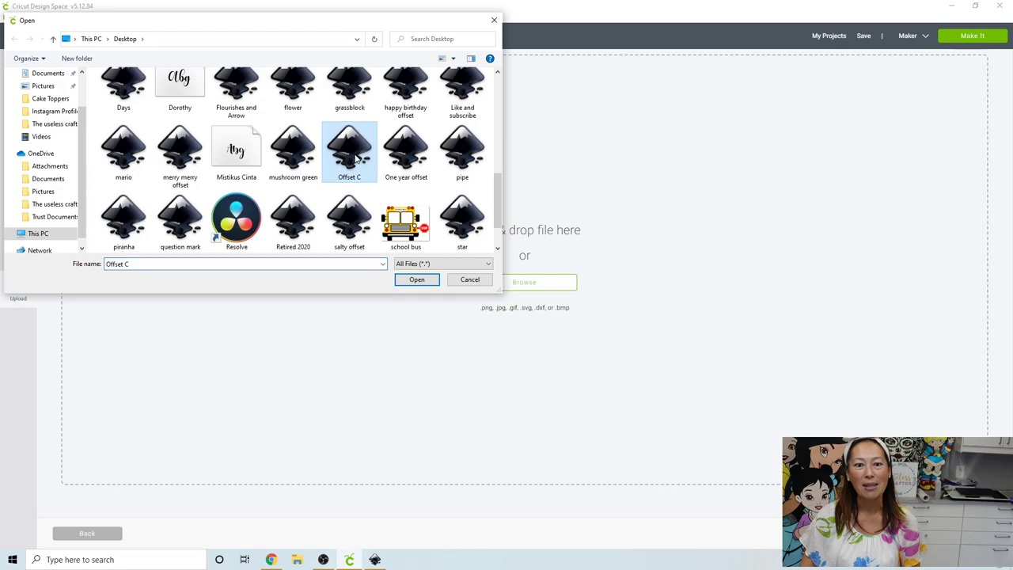
left_click(412, 279)
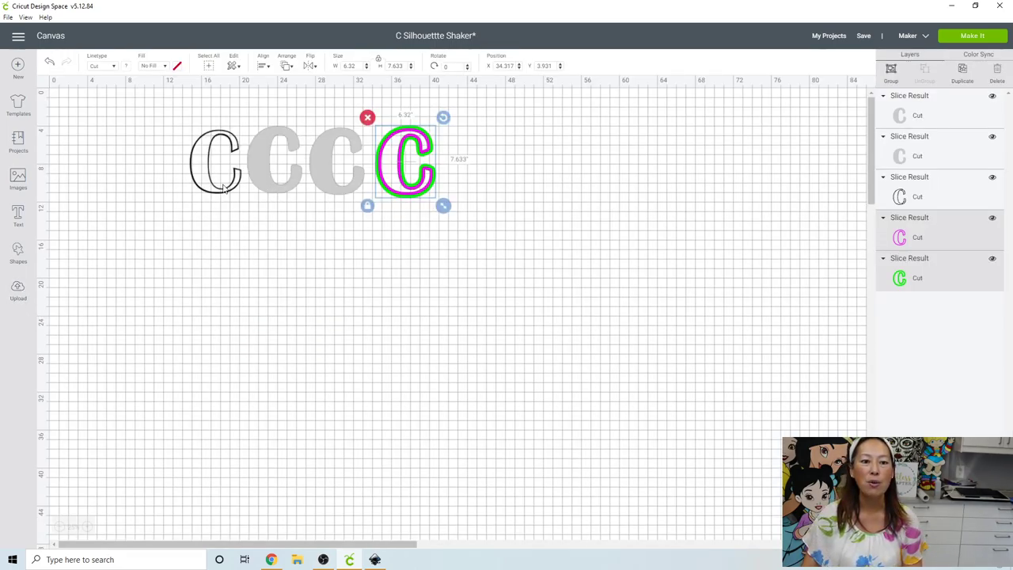
Step: Insert the uploaded Offset C onto the canvas and enlarge it to 15.888 × 19.188 inches
left_click(24, 290)
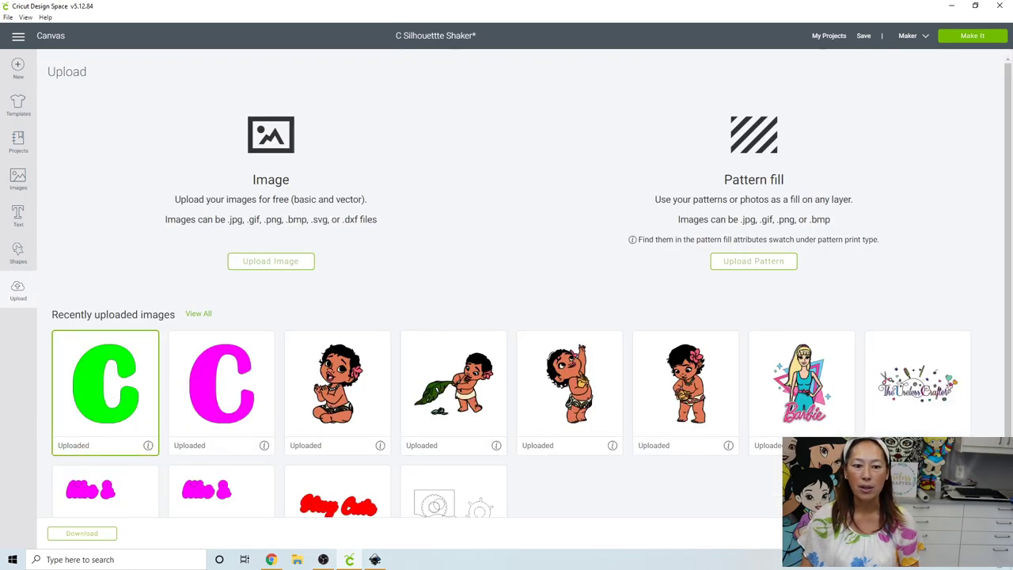
left_click(946, 533)
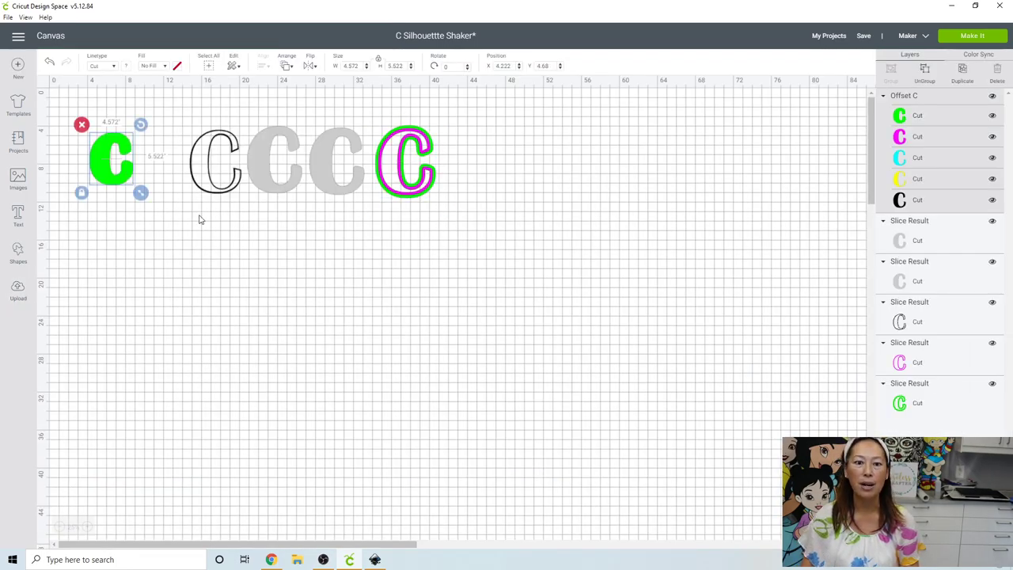
left_click_drag(100, 174, 320, 354)
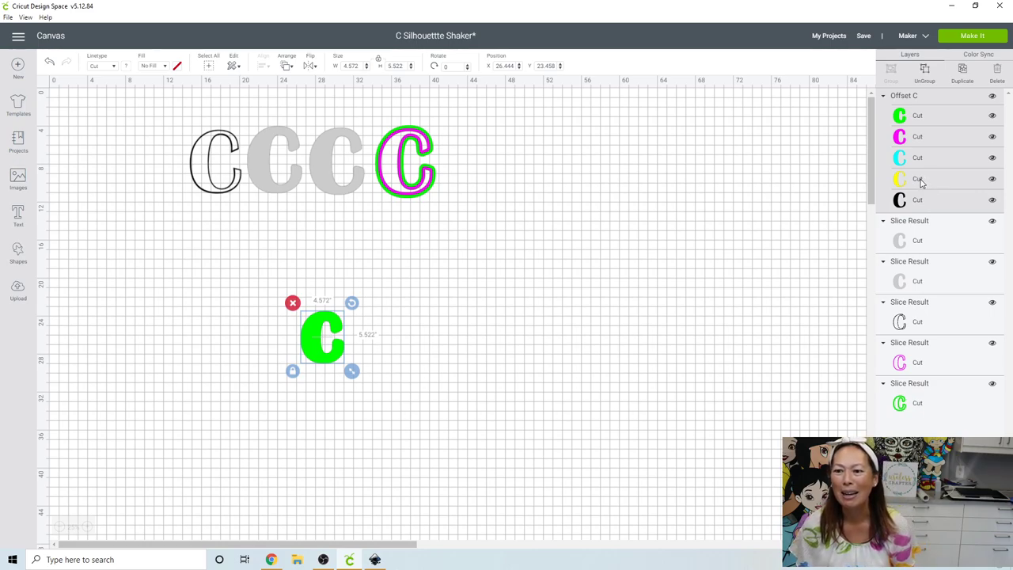
left_click_drag(353, 371, 531, 506)
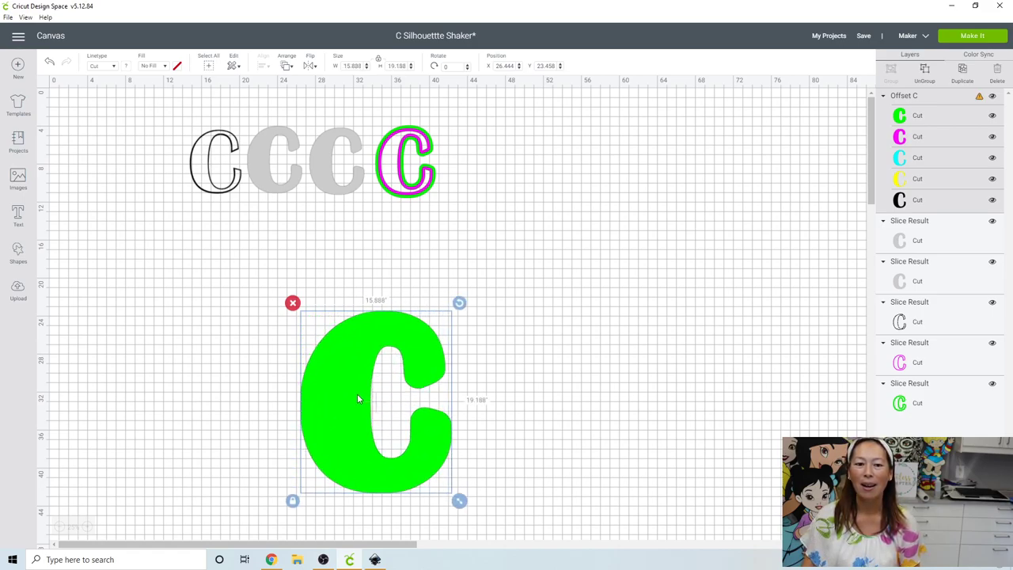
left_click_drag(373, 401, 423, 333)
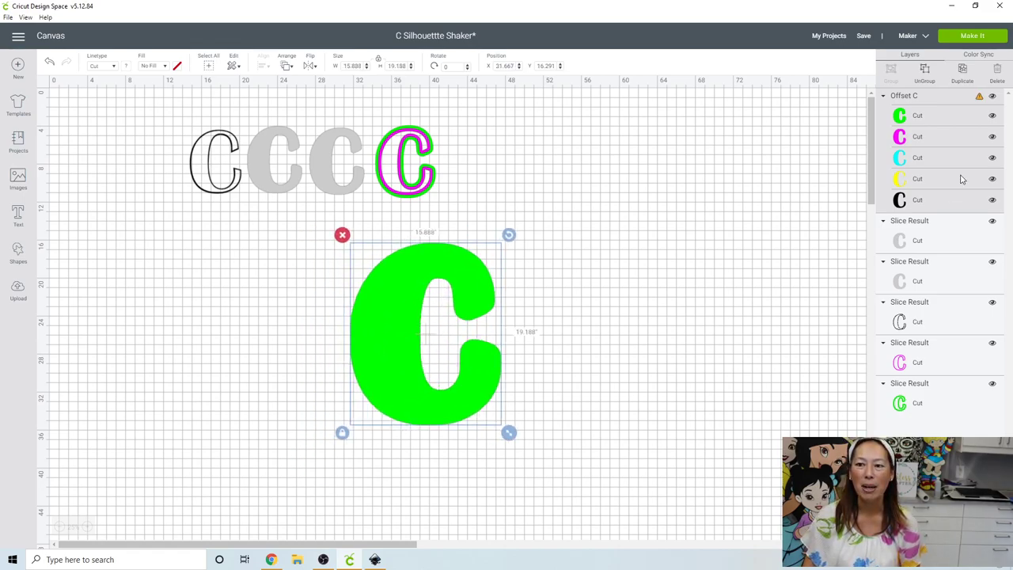
Step: Ungroup Offset C, send the green C to the back and stack the magenta C over it
left_click(928, 84)
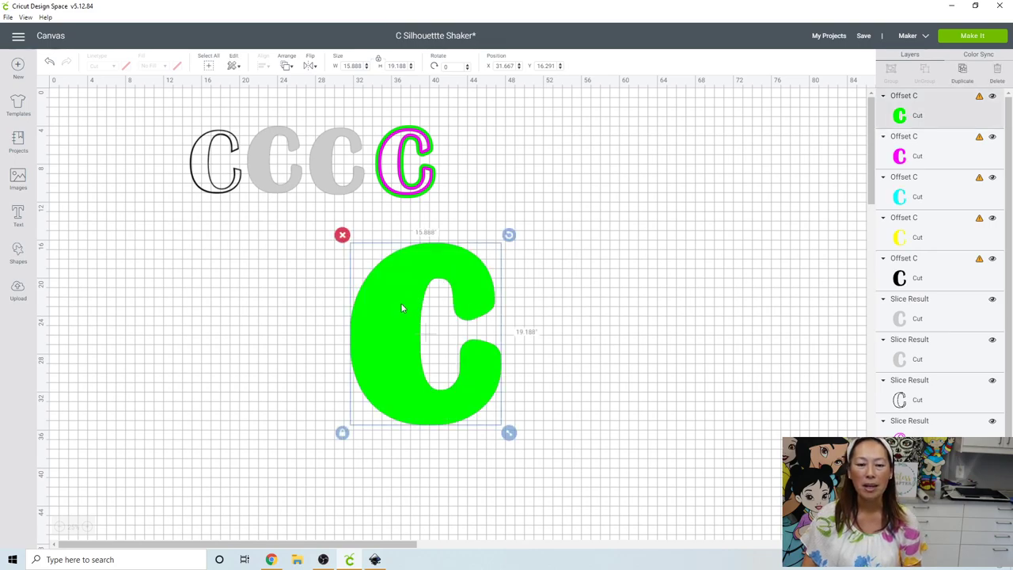
left_click_drag(394, 309, 204, 309)
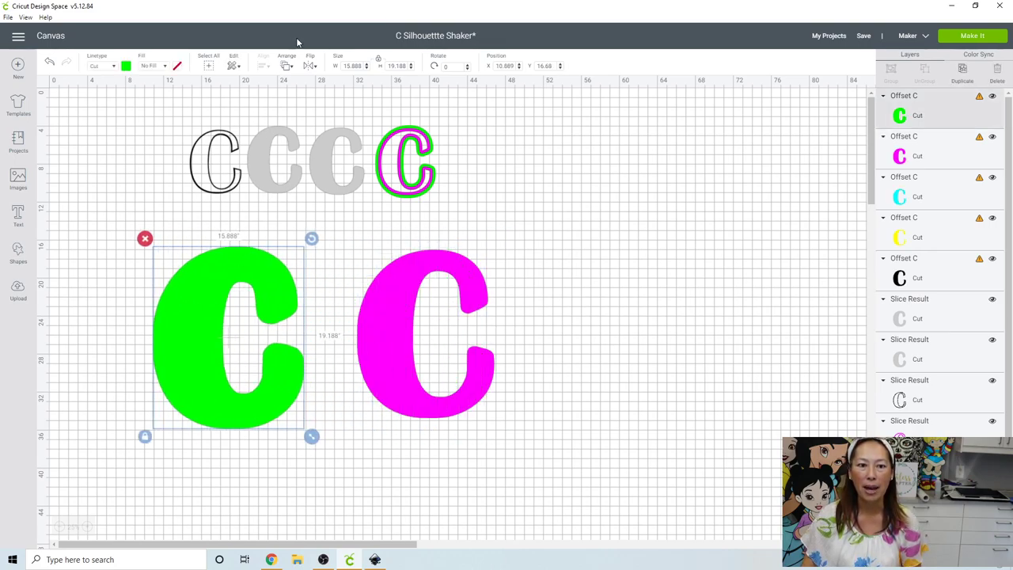
left_click(285, 67)
left_click(298, 84)
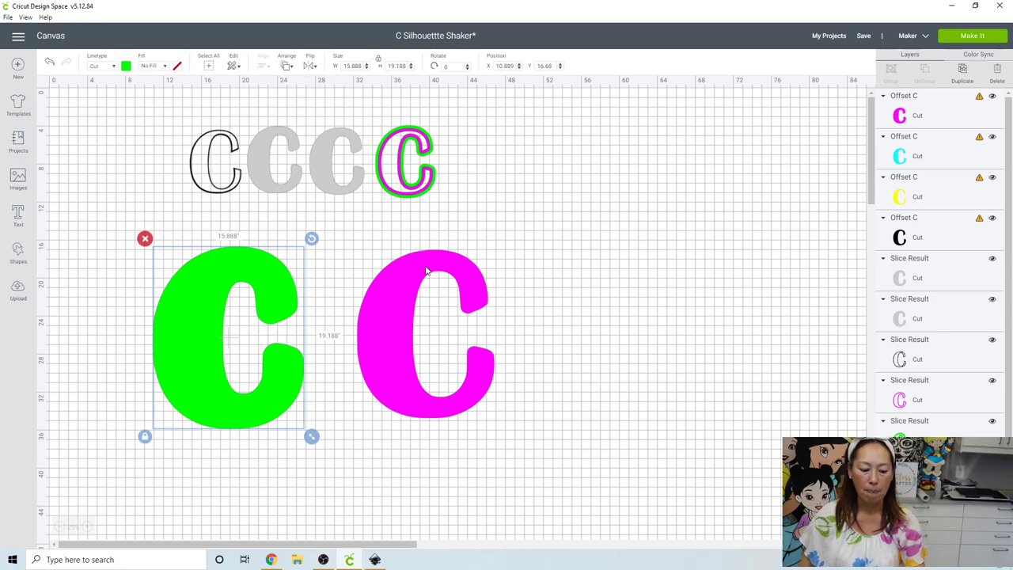
left_click_drag(394, 317, 196, 321)
Step: Move the cyan C aside and shift the yellow and black C's toward the magenta
left_click_drag(396, 301, 621, 314)
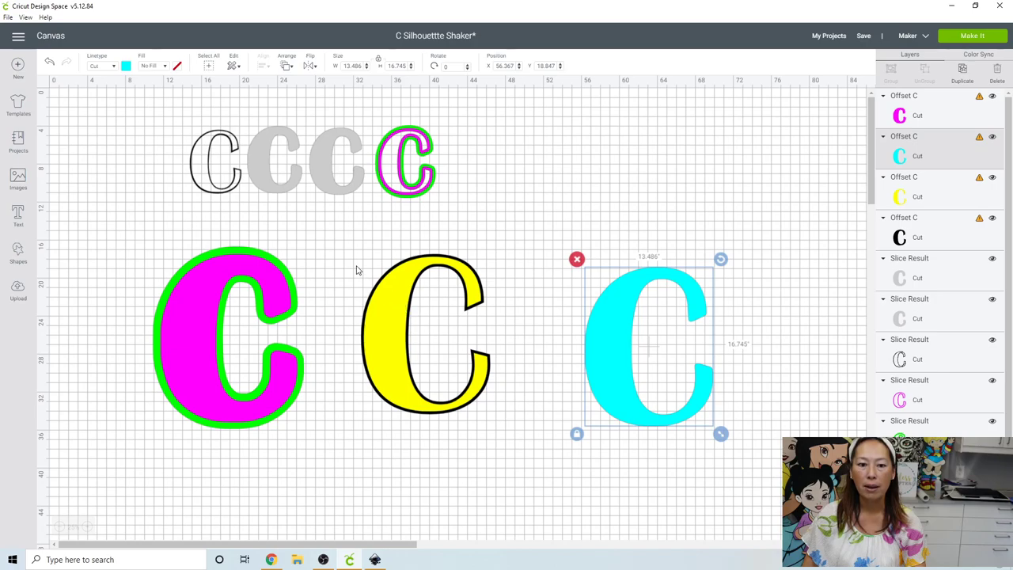
left_click_drag(356, 264, 440, 400)
mouse_move(401, 333)
left_mouse_down()
mouse_move(203, 335)
mouse_move(399, 332)
left_mouse_up()
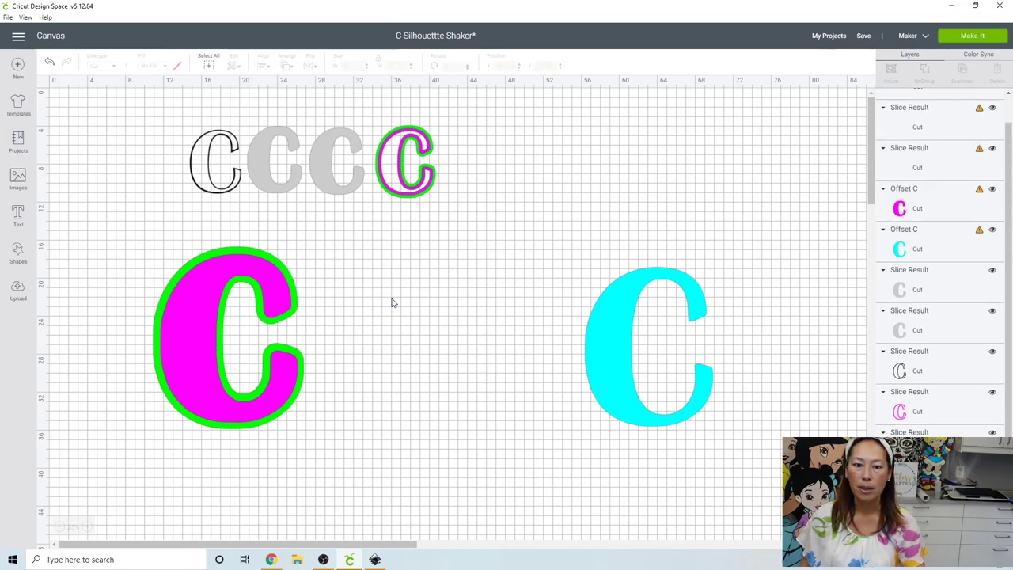
Step: Move the yellow and black C's onto the cyan C, then undo the outline C's move onto magenta
left_click_drag(392, 303, 634, 254)
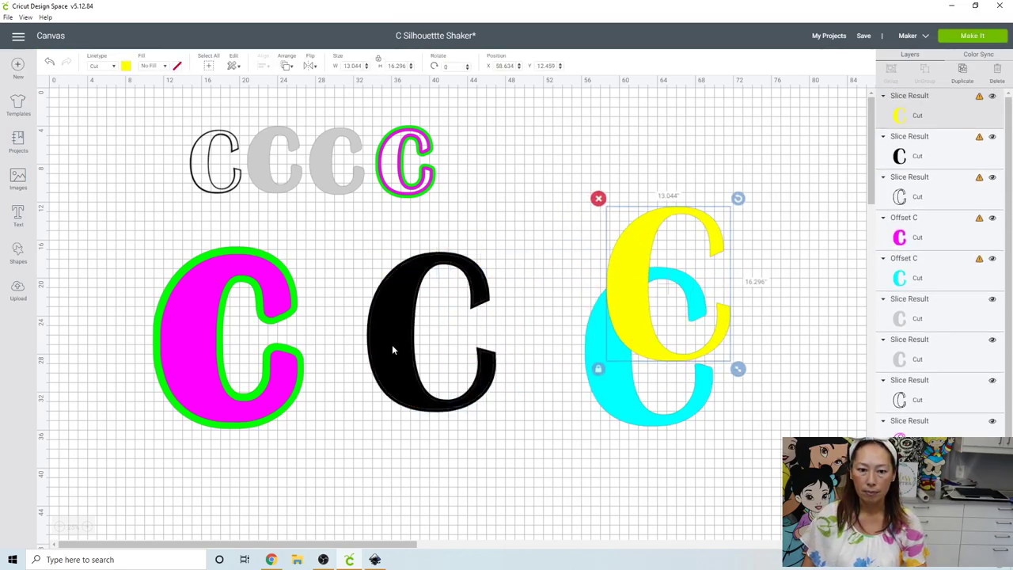
left_click_drag(493, 317, 759, 273)
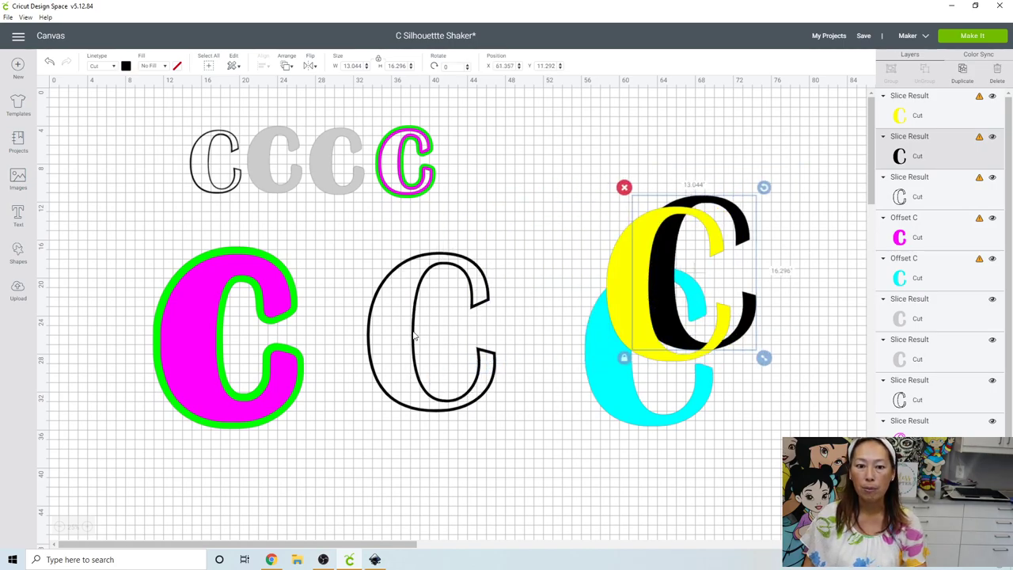
left_click_drag(413, 336, 202, 340)
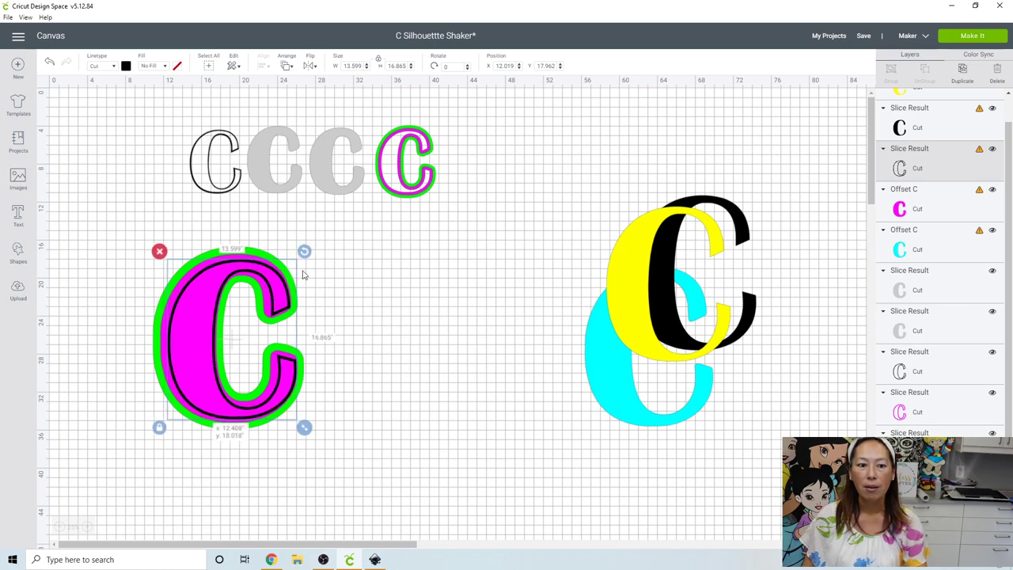
key("ctrl+z")
key("ctrl+z")
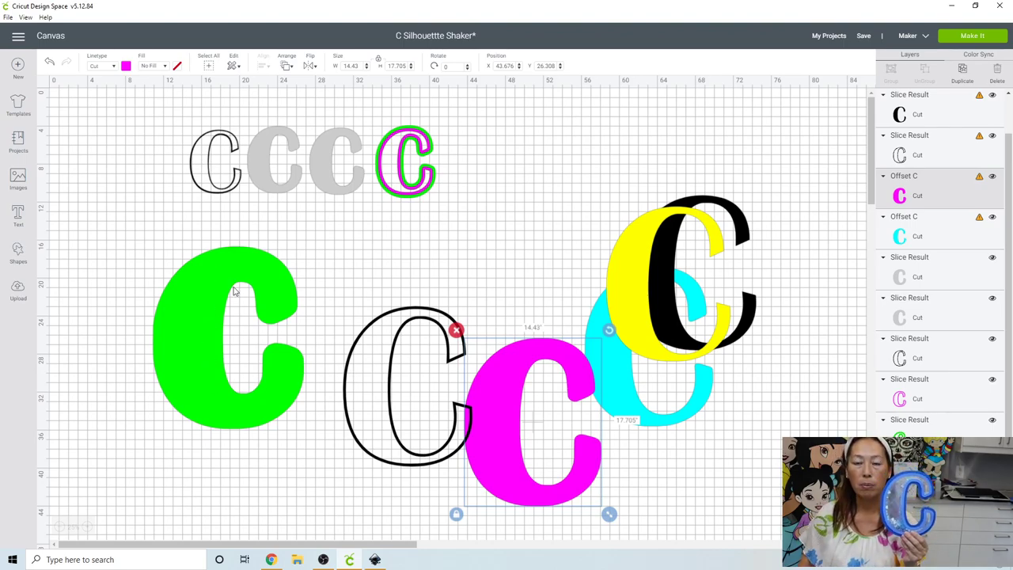
Step: Recolour the large green C dark blue and centre the black outline C on it
left_click(214, 258)
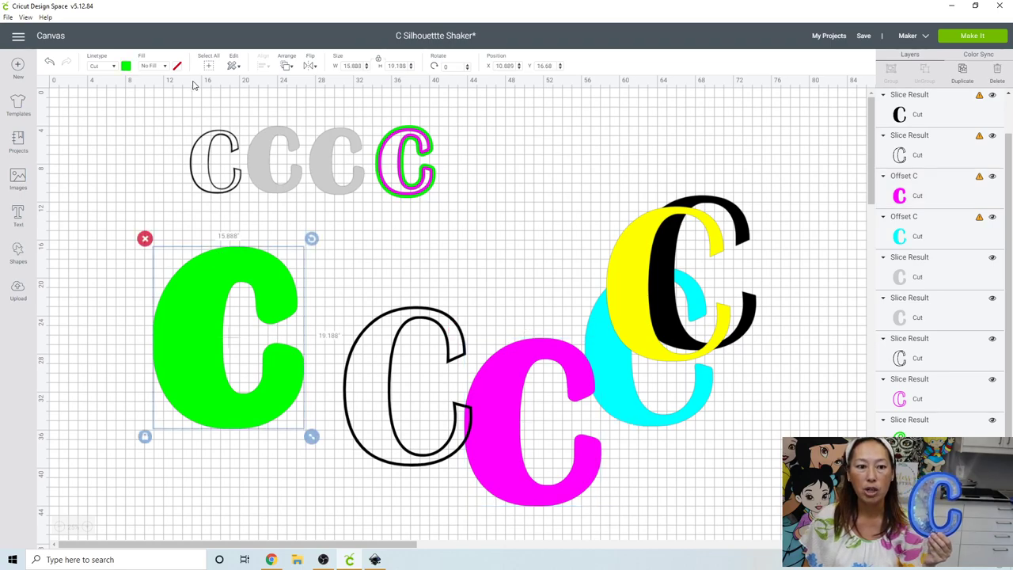
left_click(125, 68)
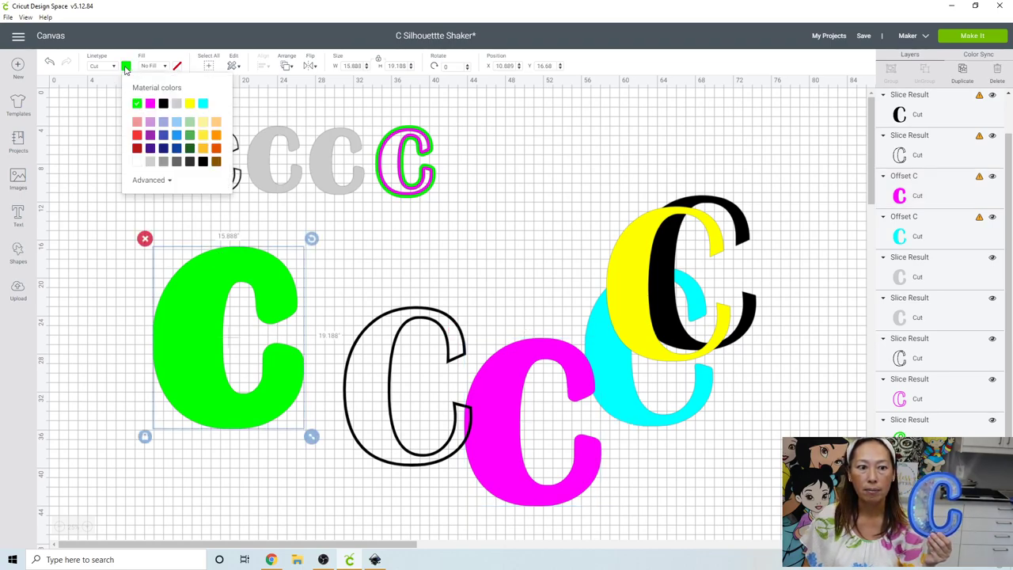
left_click(163, 138)
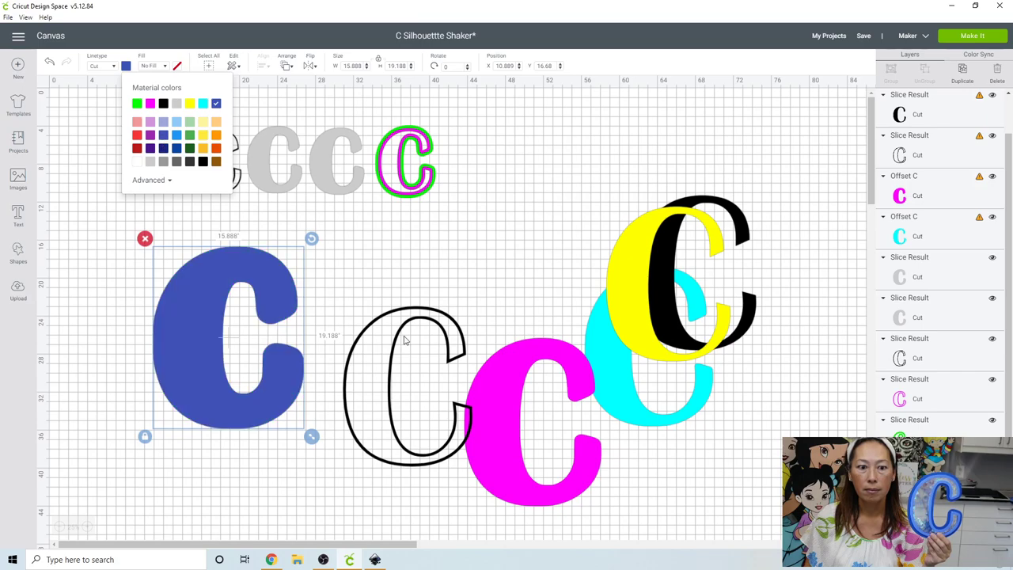
left_click_drag(395, 369, 206, 325)
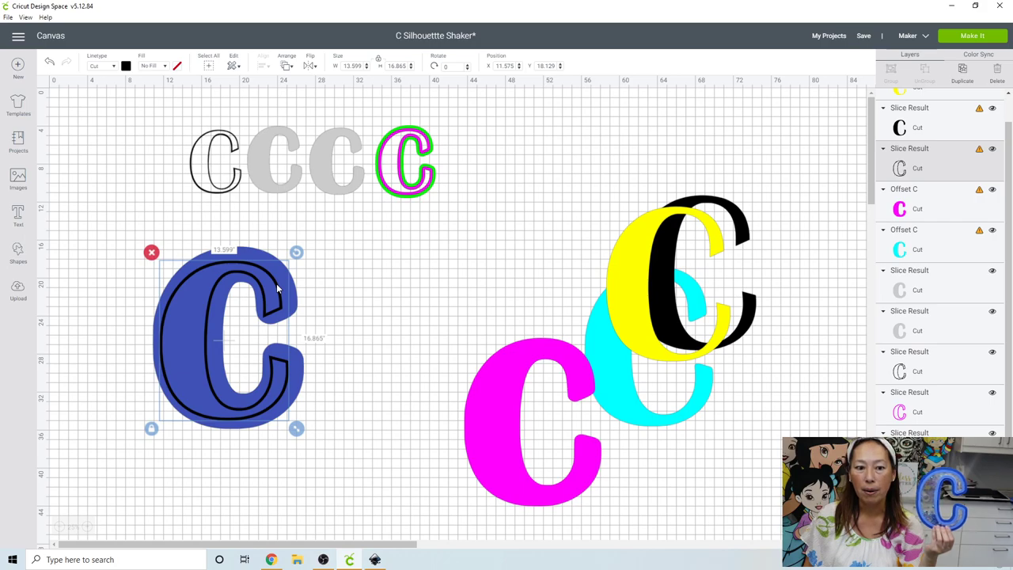
Step: Move the outline C off the blue C and place the black C over the blue C
left_click_drag(277, 288, 526, 269)
mouse_move(621, 283)
left_mouse_down()
mouse_move(420, 324)
mouse_move(563, 265)
mouse_move(603, 293)
left_mouse_up()
left_click(407, 291)
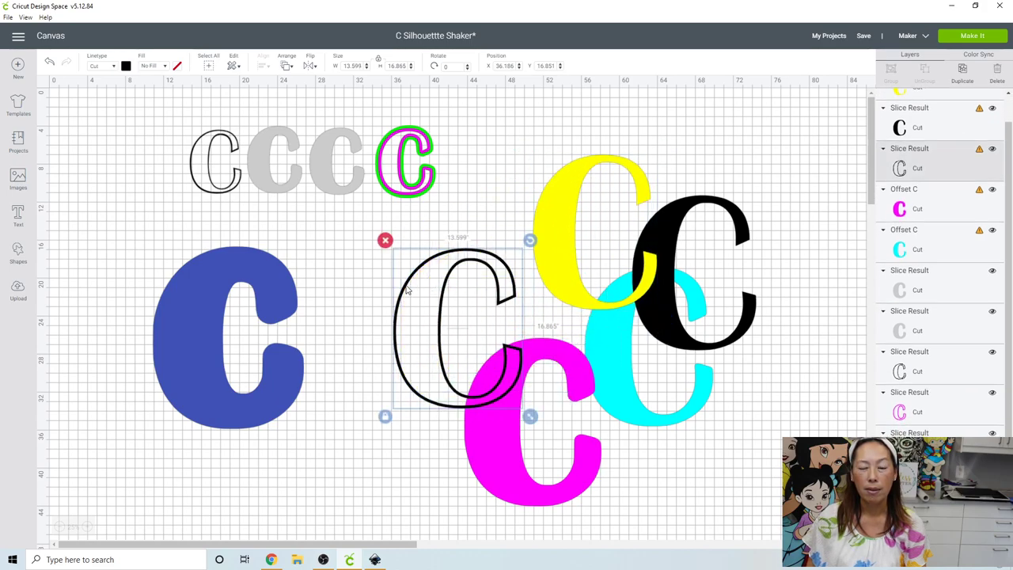
left_click_drag(668, 306, 195, 370)
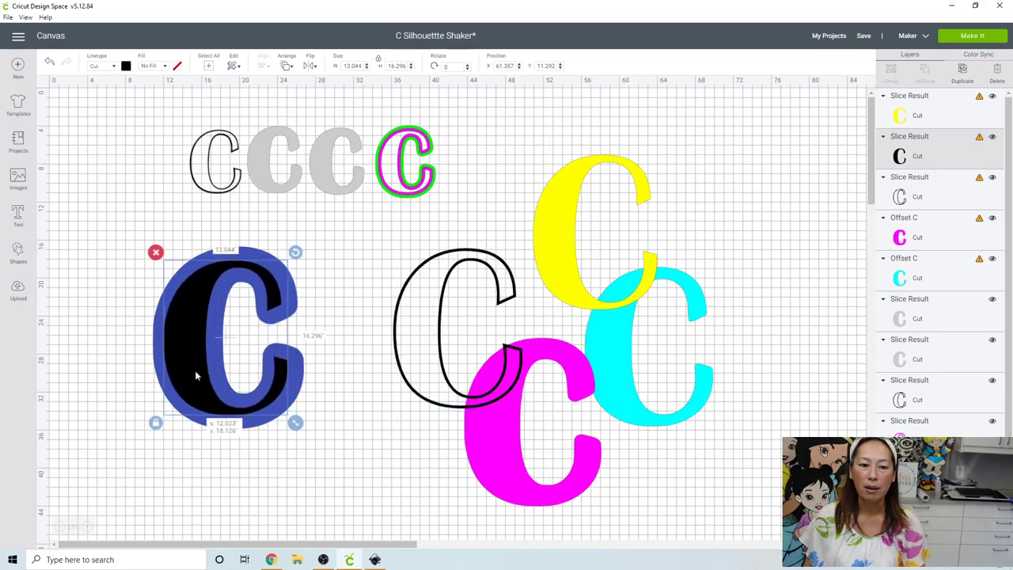
Step: Center and slice the black C out of the blue C, then delete the leftover solid blue piece
left_click(119, 308)
left_click_drag(119, 308, 234, 387)
left_click(267, 70)
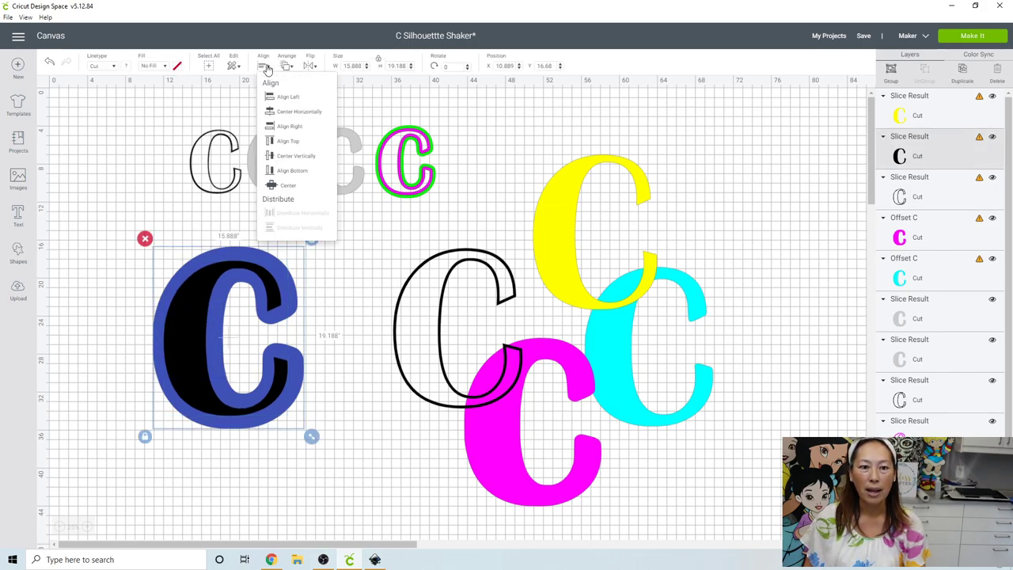
left_click(285, 171)
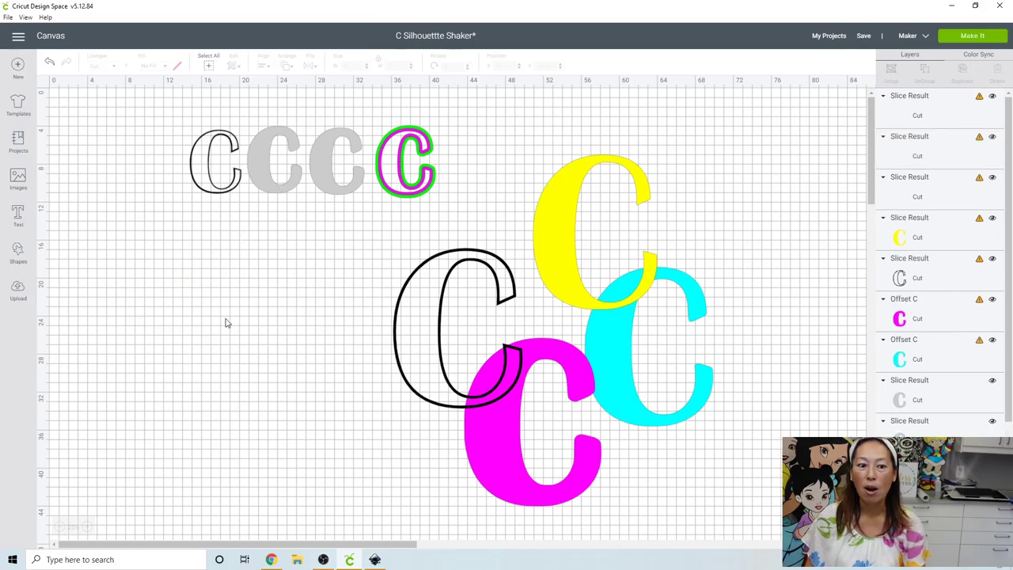
left_click_drag(202, 322, 332, 421)
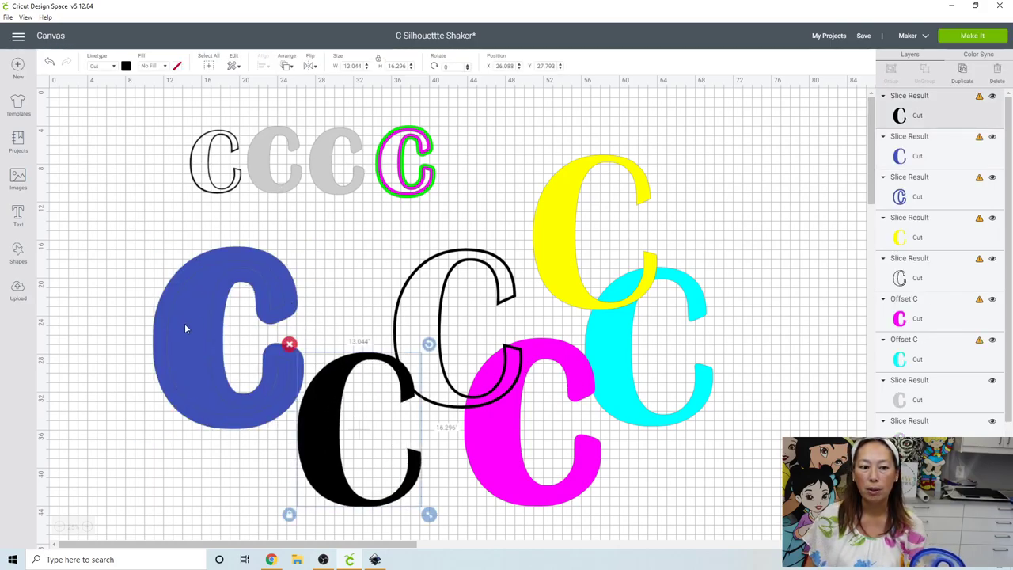
left_click_drag(208, 341, 191, 448)
left_click(136, 359)
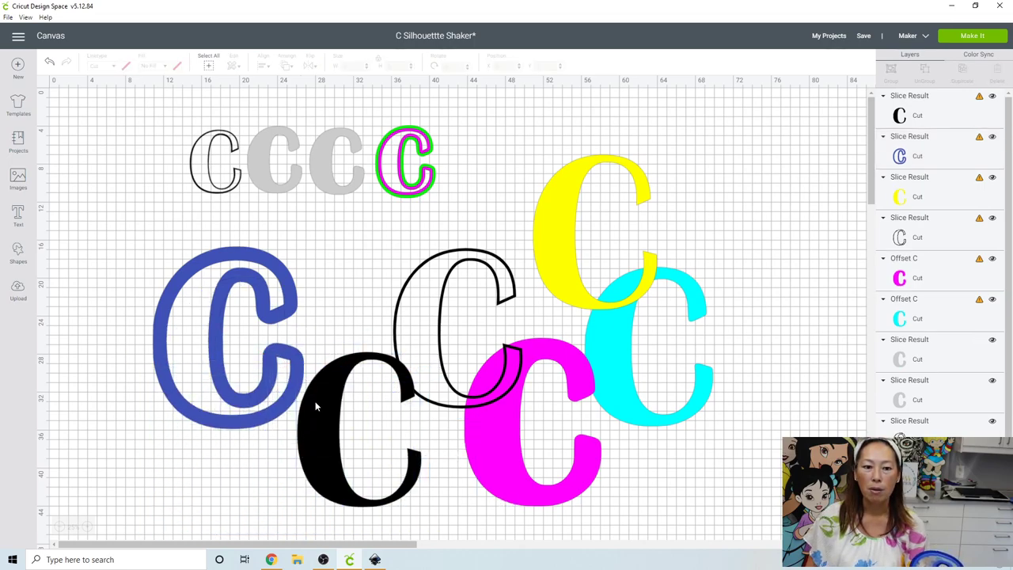
Step: Recolour the magenta C cyan
left_click(508, 425)
left_click_drag(507, 425, 490, 444)
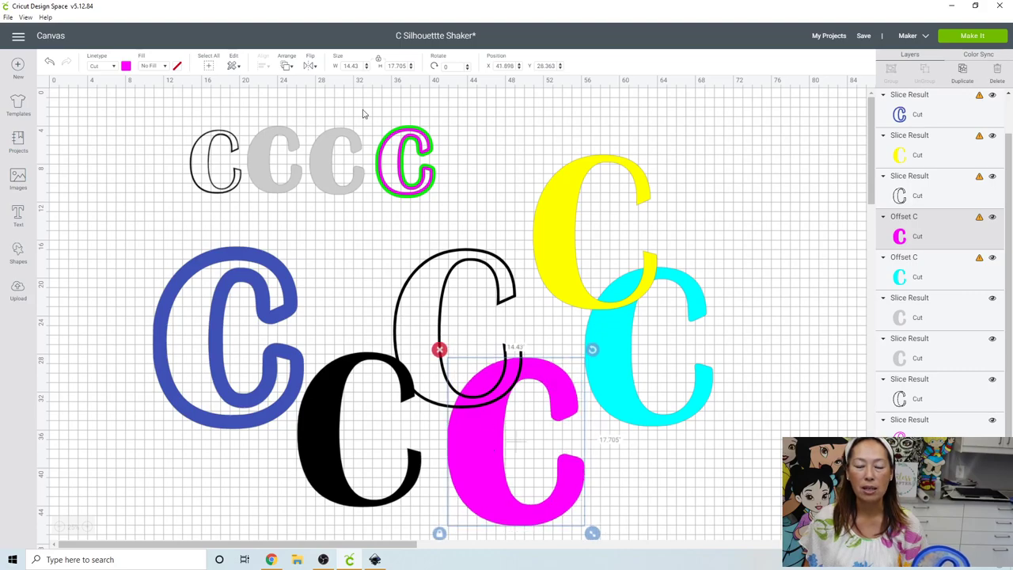
left_click(126, 66)
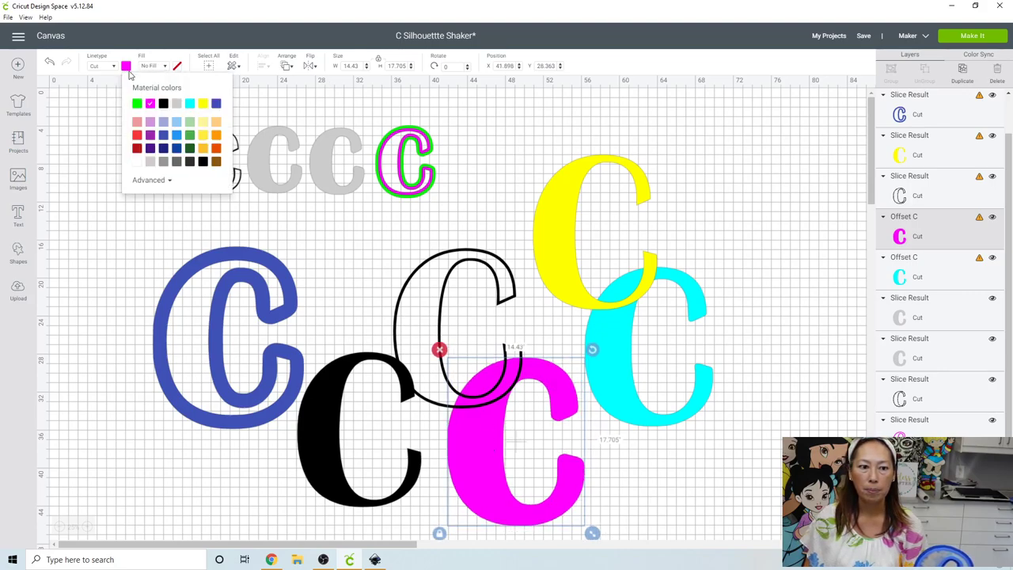
left_click(189, 105)
Step: Slice the black C shape out of the cyan C and nest the cyan outline inside the blue outline C
left_click_drag(341, 429, 494, 440)
left_click_drag(657, 505, 492, 489)
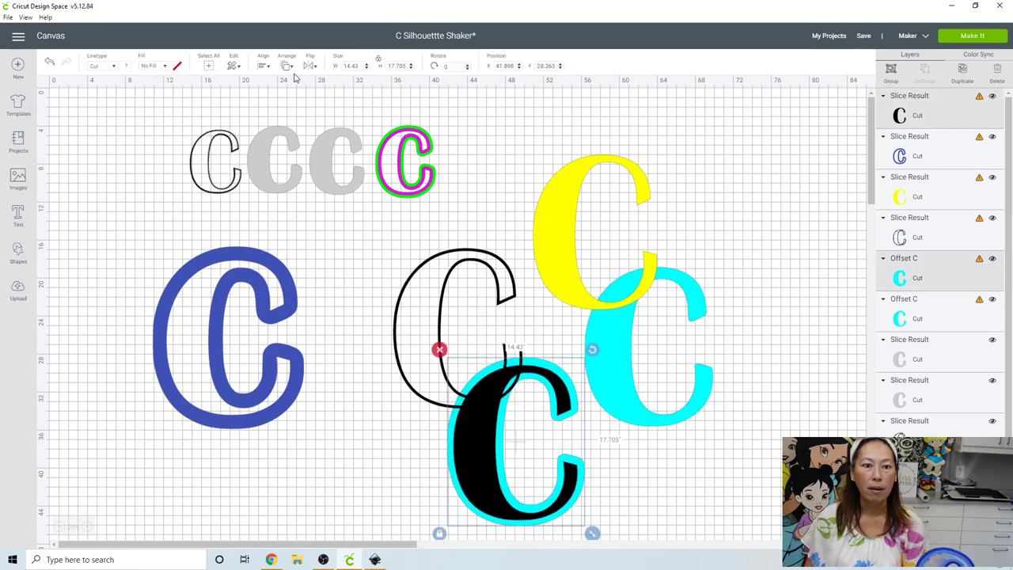
left_click(263, 70)
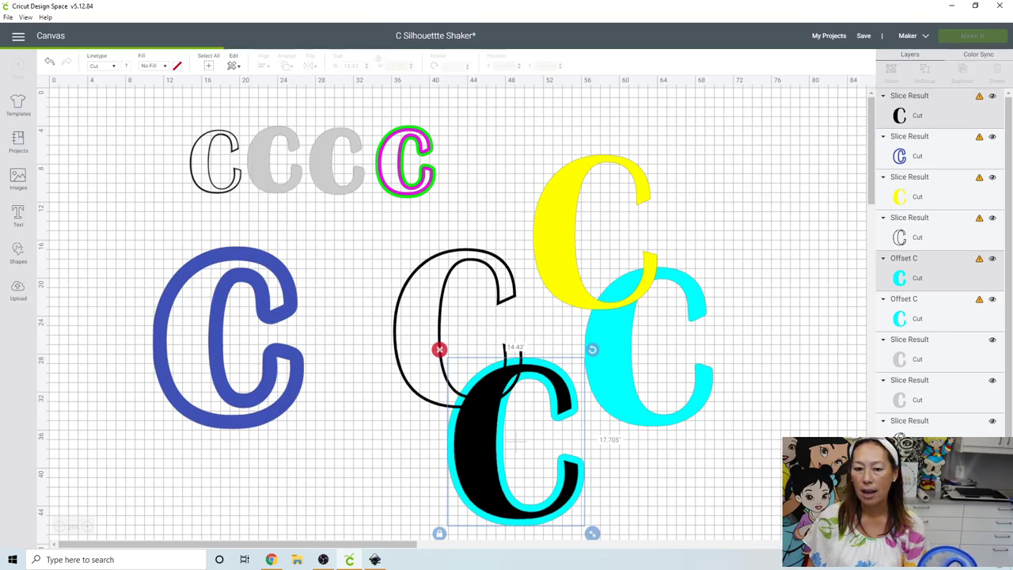
left_click_drag(473, 430, 645, 455)
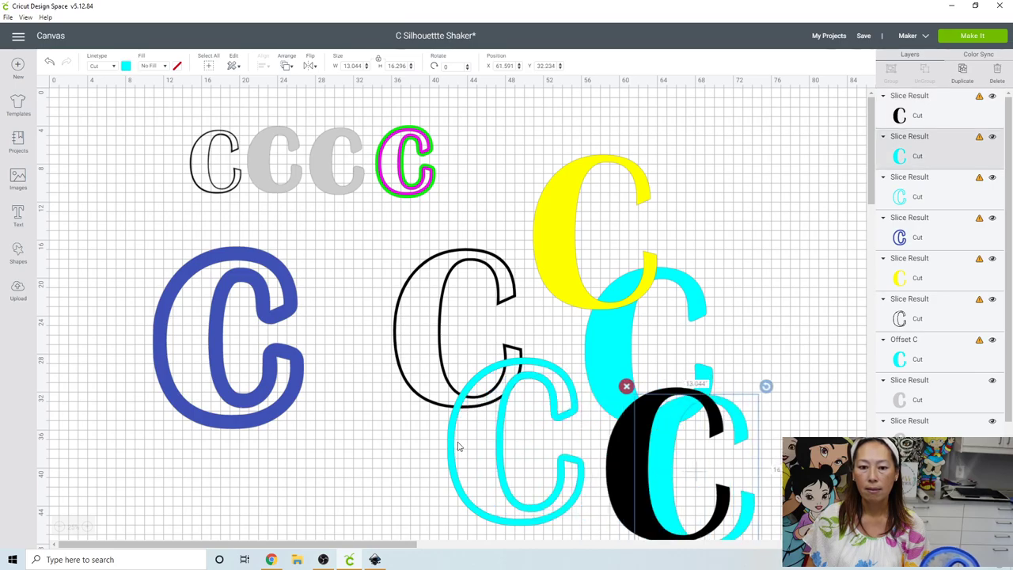
left_click_drag(457, 447, 167, 342)
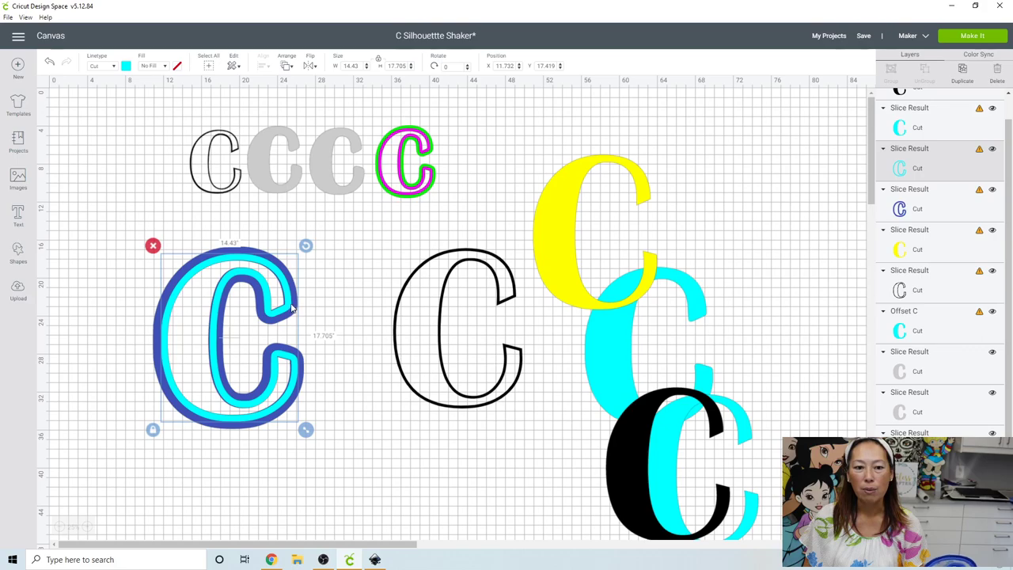
Step: Duplicate the cyan outline C, hide all its contours, and recolour the solid copy light grey
left_click(962, 71)
left_click_drag(300, 383, 481, 453)
left_click(991, 553)
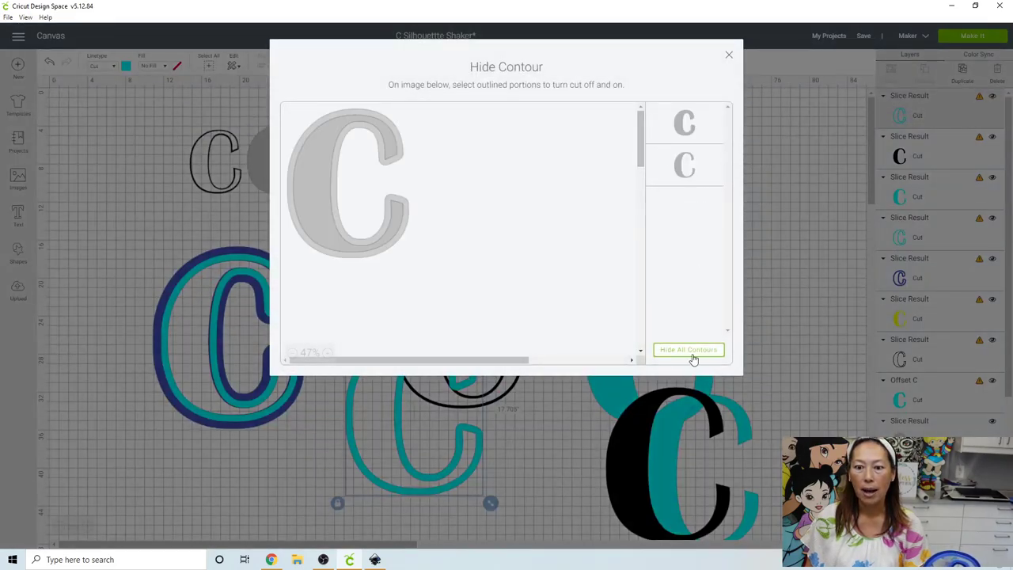
left_click(690, 352)
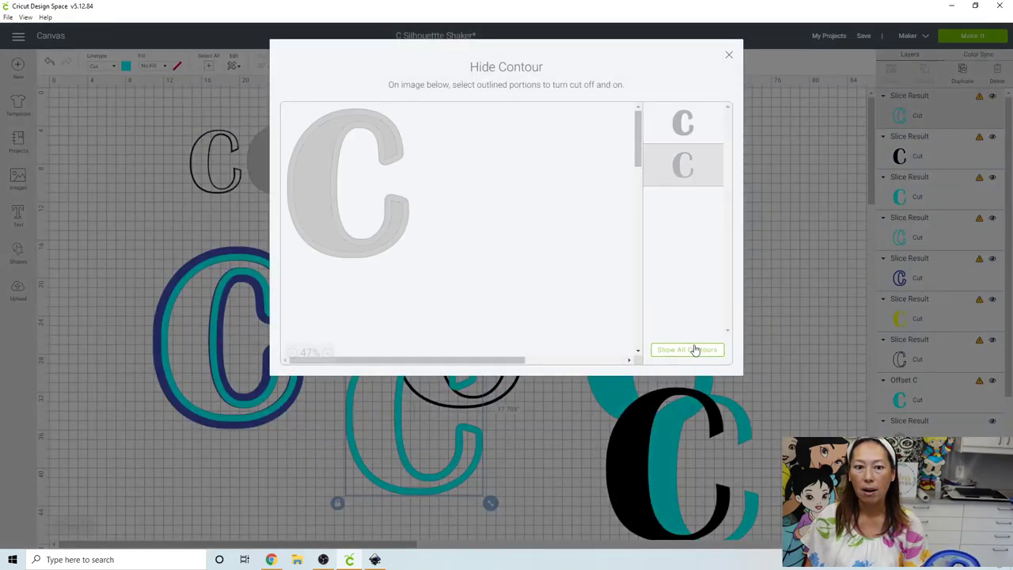
left_click(729, 57)
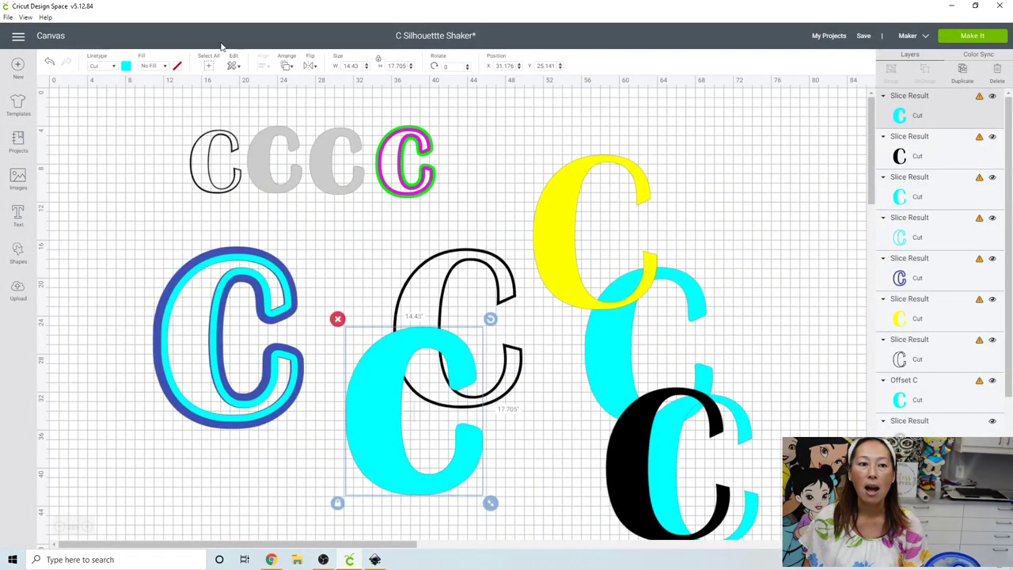
left_click(125, 67)
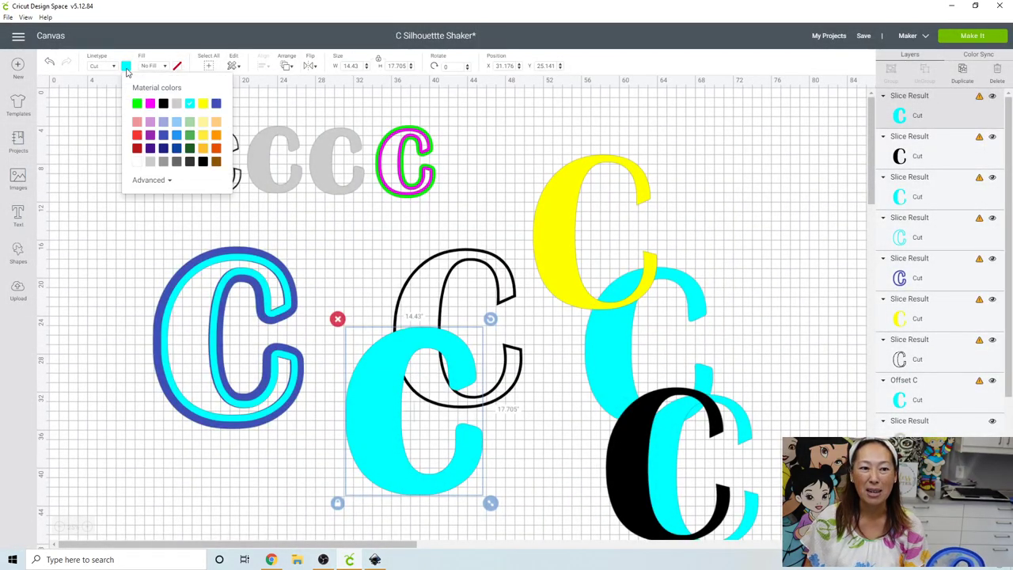
left_click(152, 163)
left_click(439, 398)
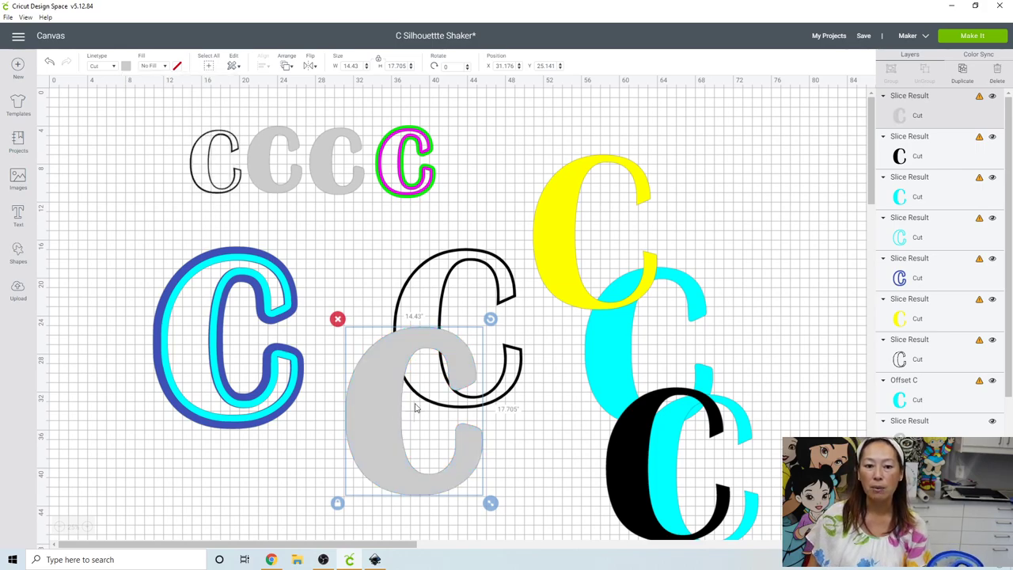
Step: Duplicate the grey C and lay the black outline C over the copy
left_click(964, 74)
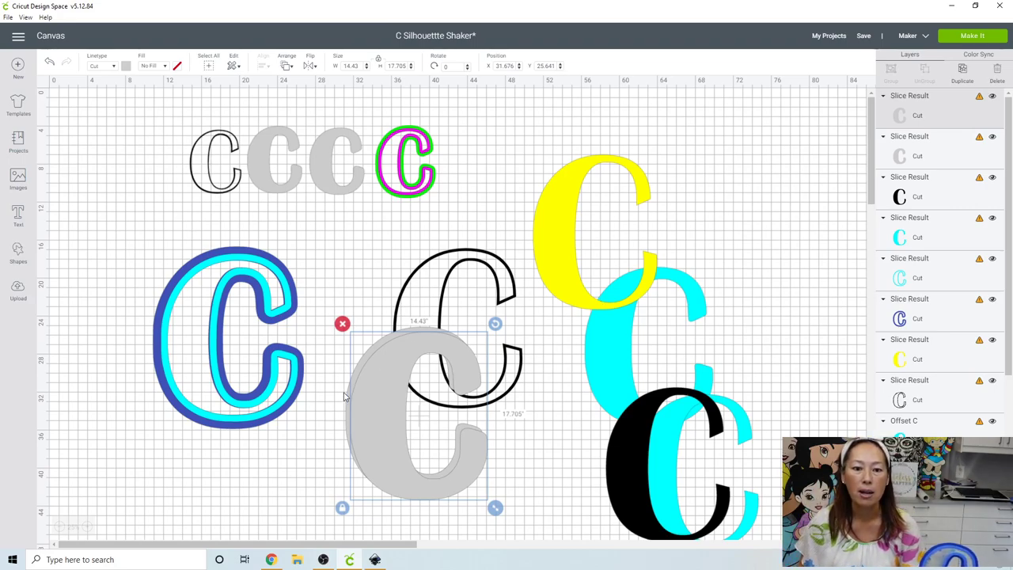
left_click(333, 444)
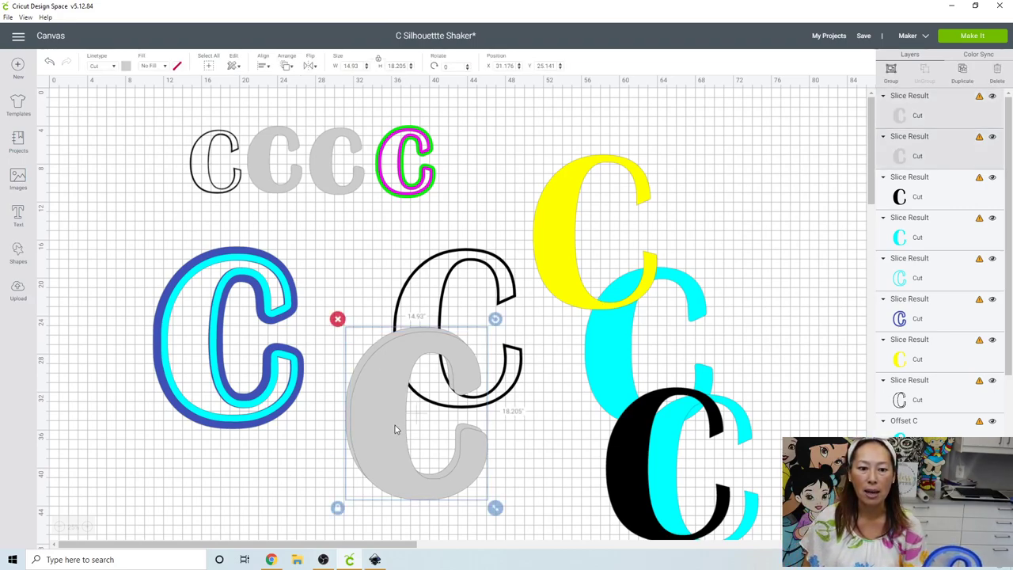
left_click_drag(395, 425, 225, 385)
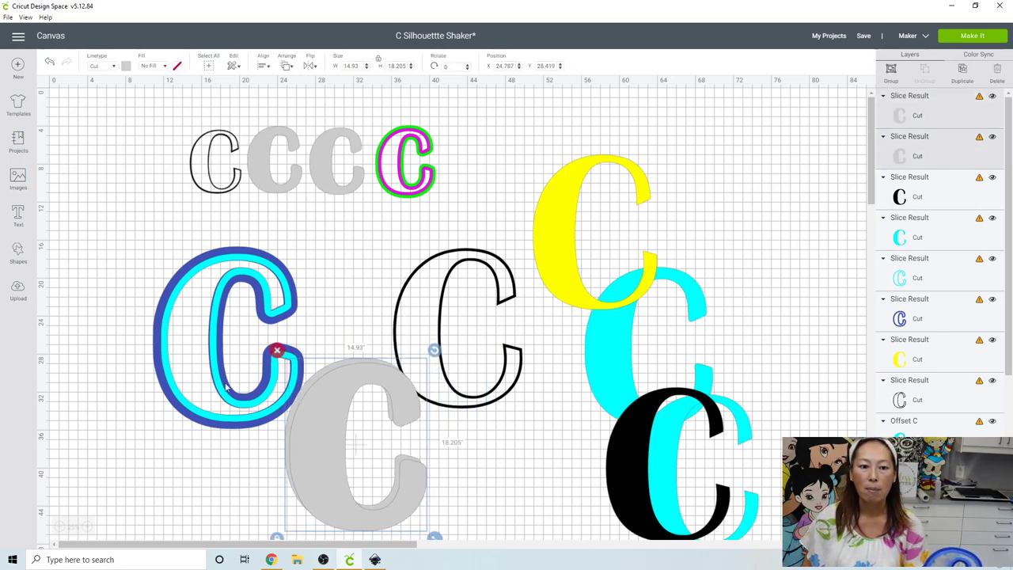
left_click(434, 309)
left_click_drag(435, 308, 312, 388)
Step: Delete the C's on the right of the canvas and move a grey C there
left_click(651, 352)
left_click_drag(796, 470, 587, 203)
key("Delete")
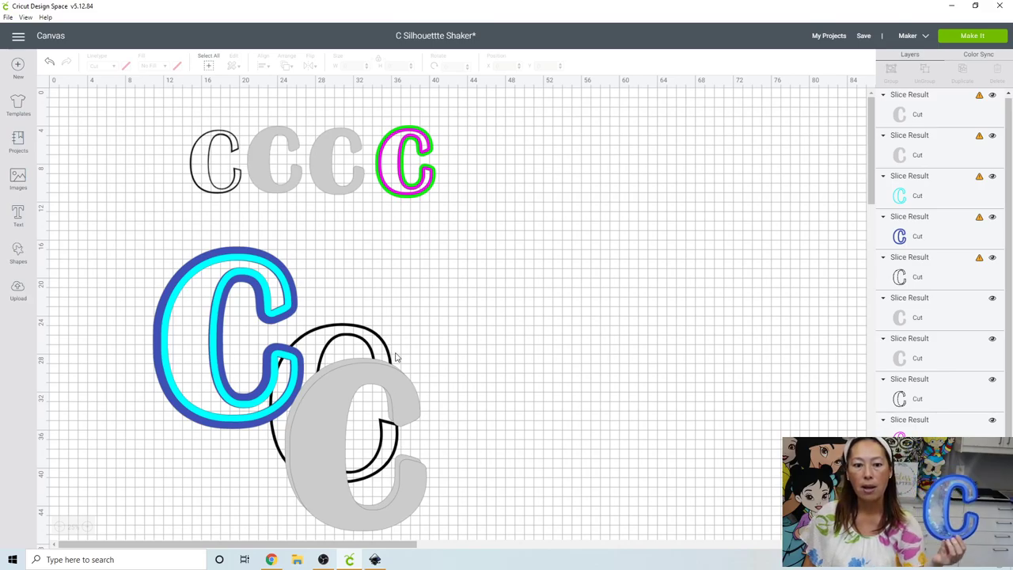
left_click_drag(335, 427, 587, 336)
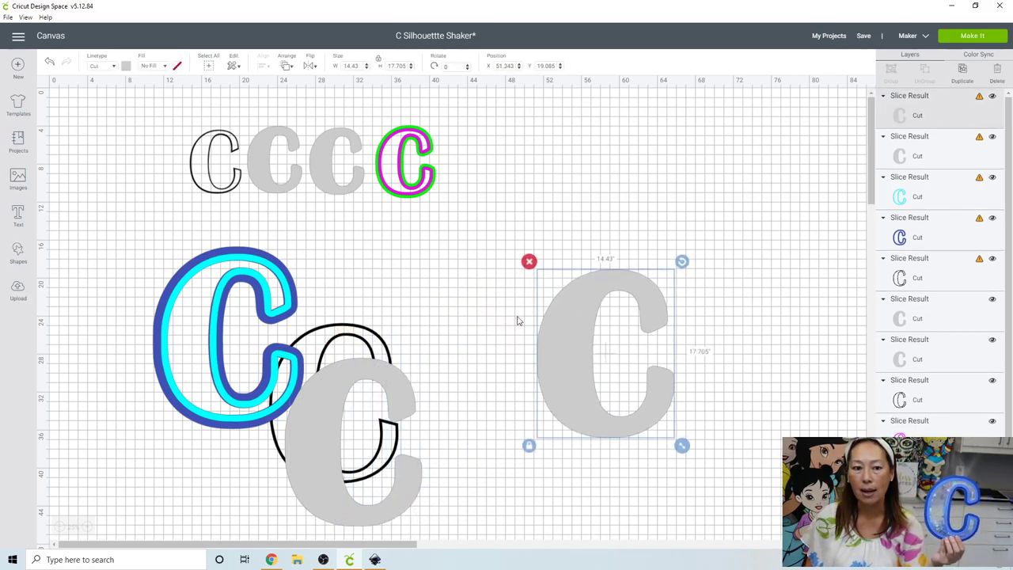
Step: Duplicate the blue outline C and place the copy on the right grey C
left_click(271, 266)
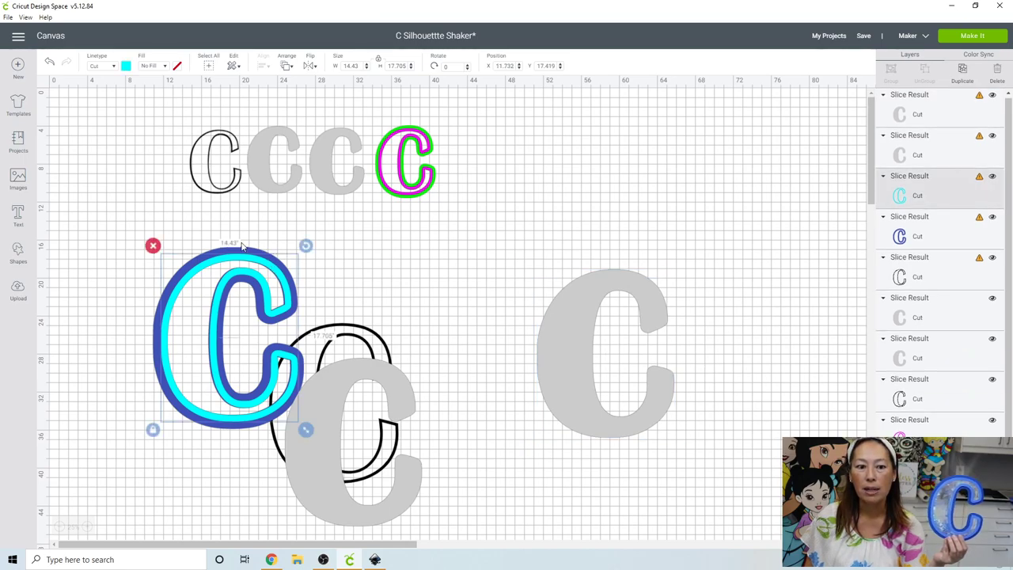
left_click(962, 69)
left_click_drag(296, 295, 803, 226)
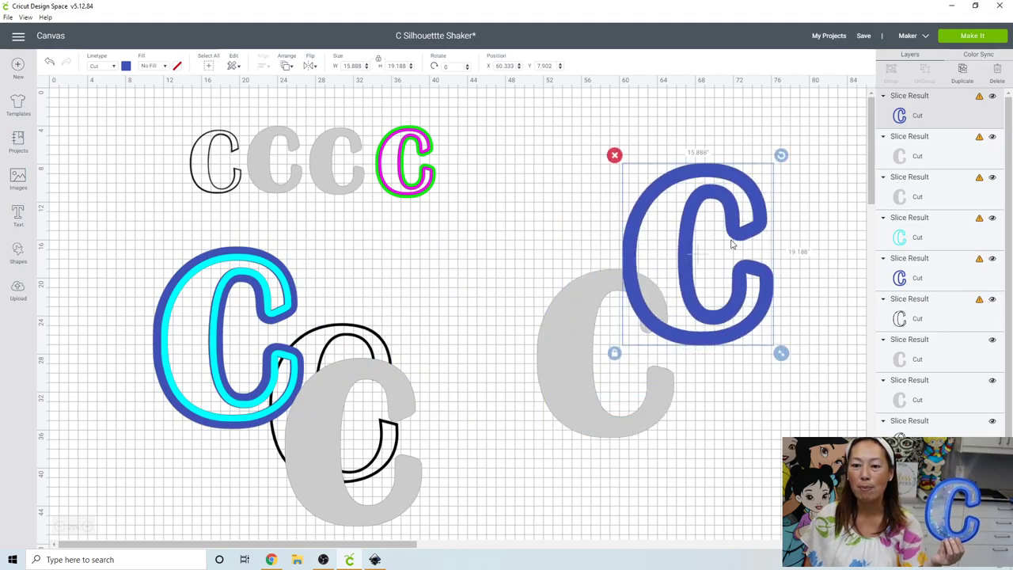
Step: Delete the top row of four extra C copies
left_click_drag(578, 328, 570, 367)
left_click_drag(165, 129, 472, 192)
key("Delete")
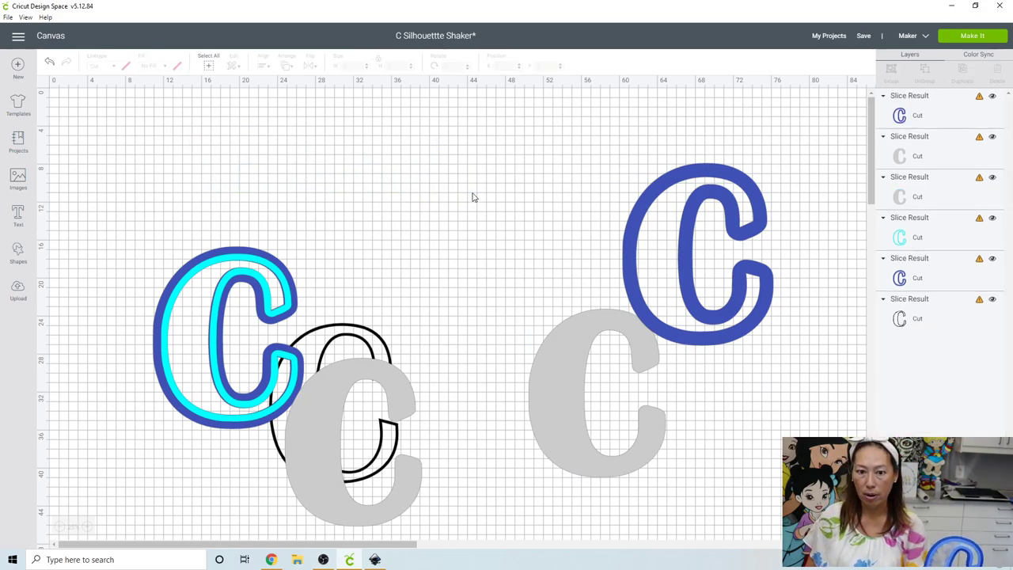
Step: Send the grey C to front and place it over the right-hand blue outline C
left_click(755, 193)
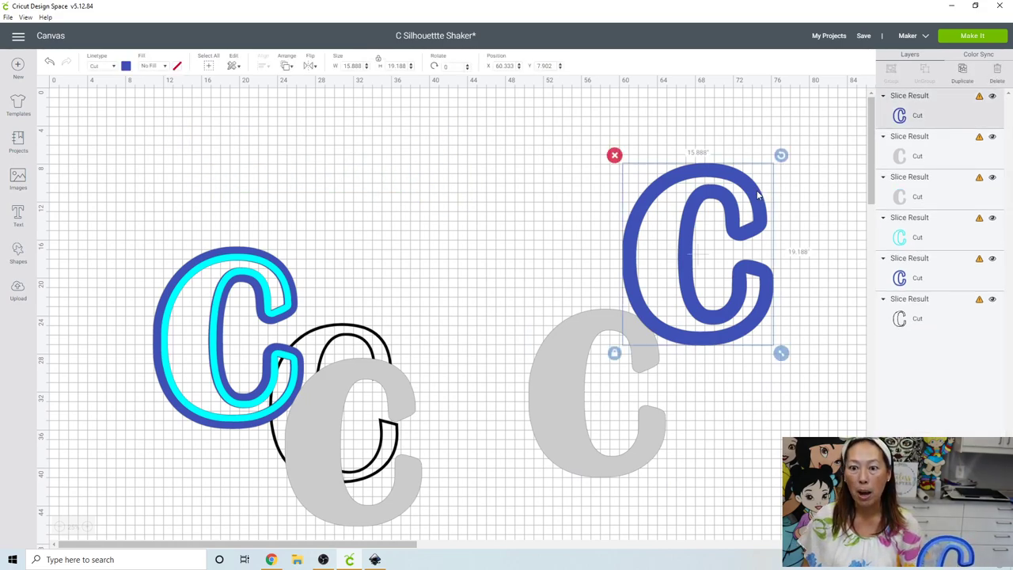
left_click_drag(757, 195, 757, 175)
left_click(556, 372)
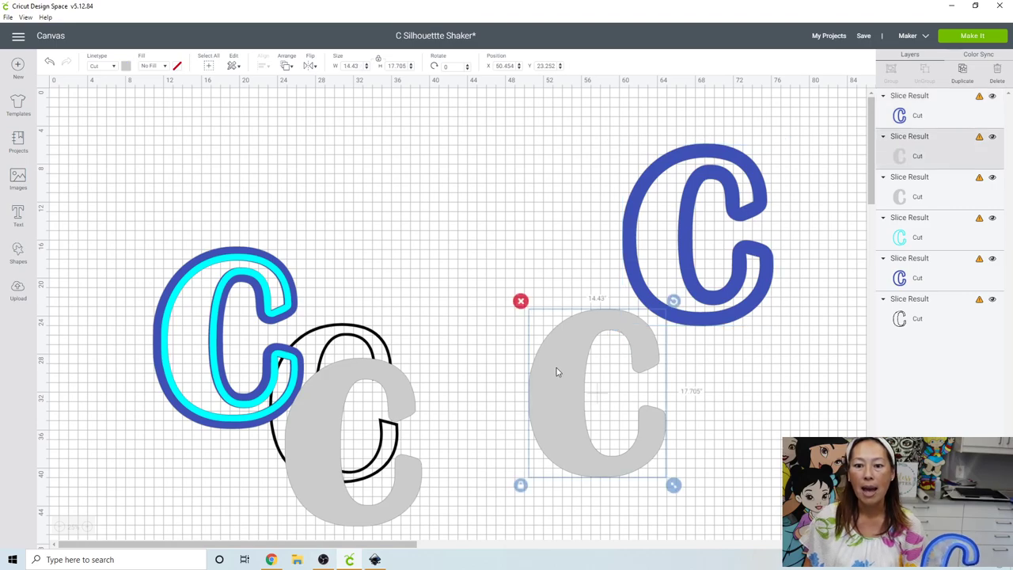
left_click(288, 66)
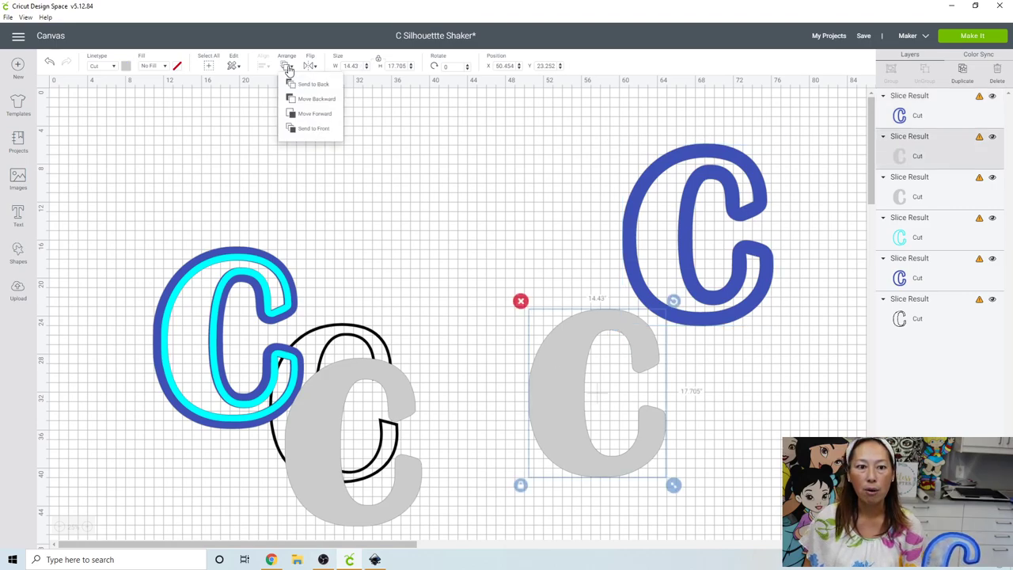
left_click(292, 131)
left_click_drag(576, 360, 671, 219)
Step: Move the black-outline C aside and bring the dark blue C outline to the front
left_click(349, 328)
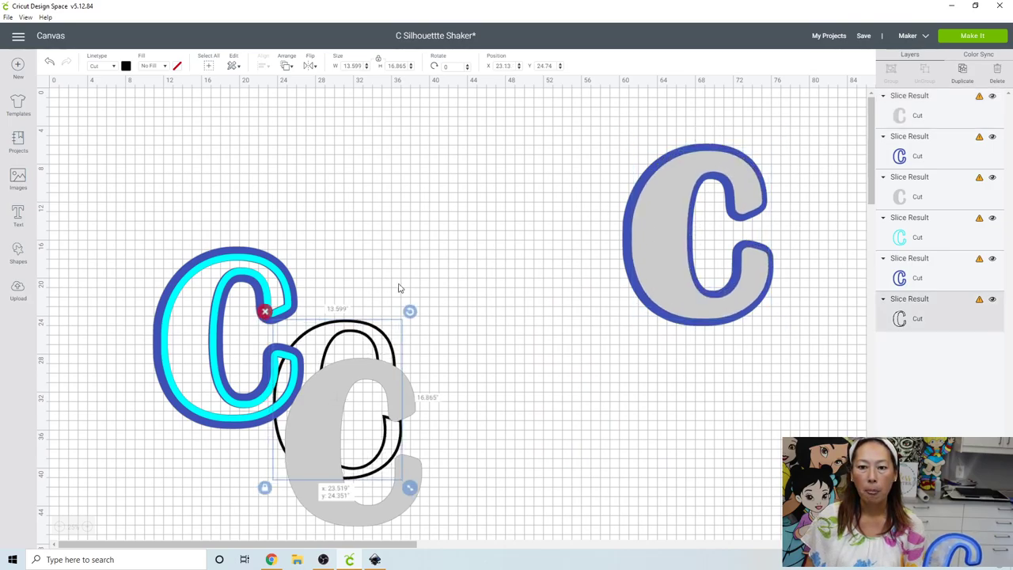
left_click_drag(403, 283, 518, 192)
left_click(266, 255)
left_click_drag(265, 254, 589, 176)
left_click(289, 72)
left_click(313, 128)
left_click_drag(537, 204, 643, 187)
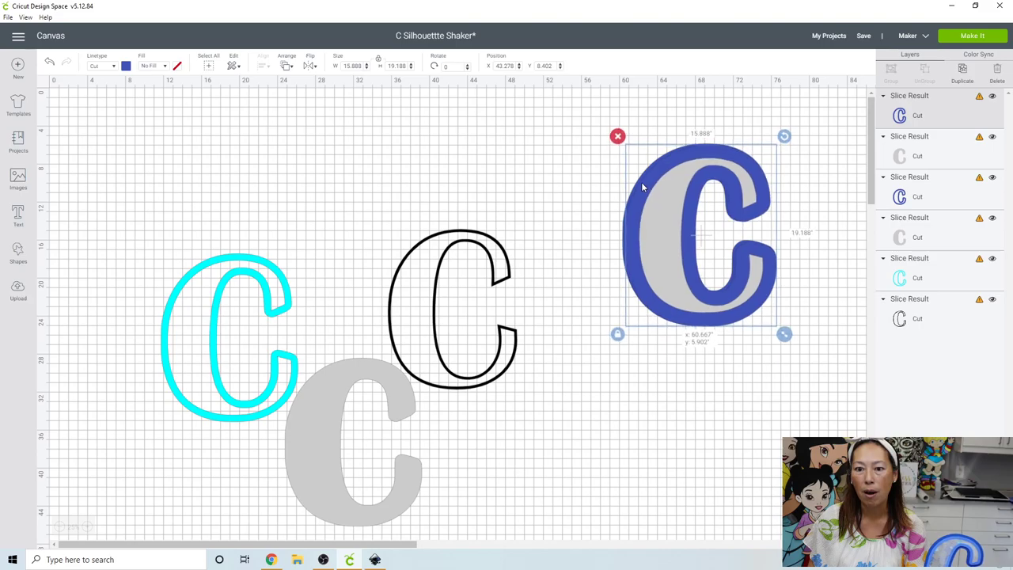
Step: Send the black-outline C to front and place it over the blue C
left_click(439, 303)
left_click(286, 66)
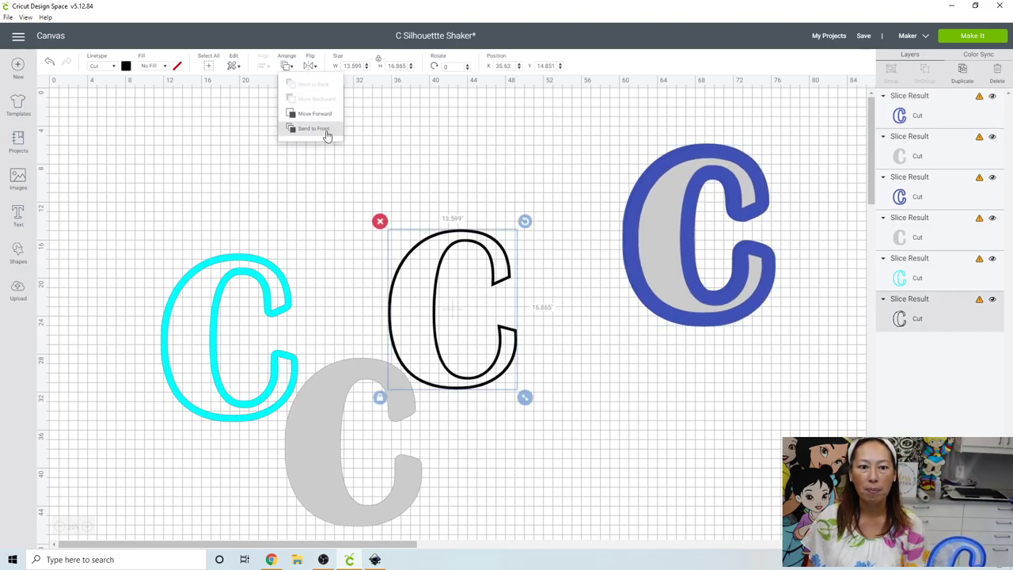
left_click(314, 128)
left_click_drag(402, 270, 645, 197)
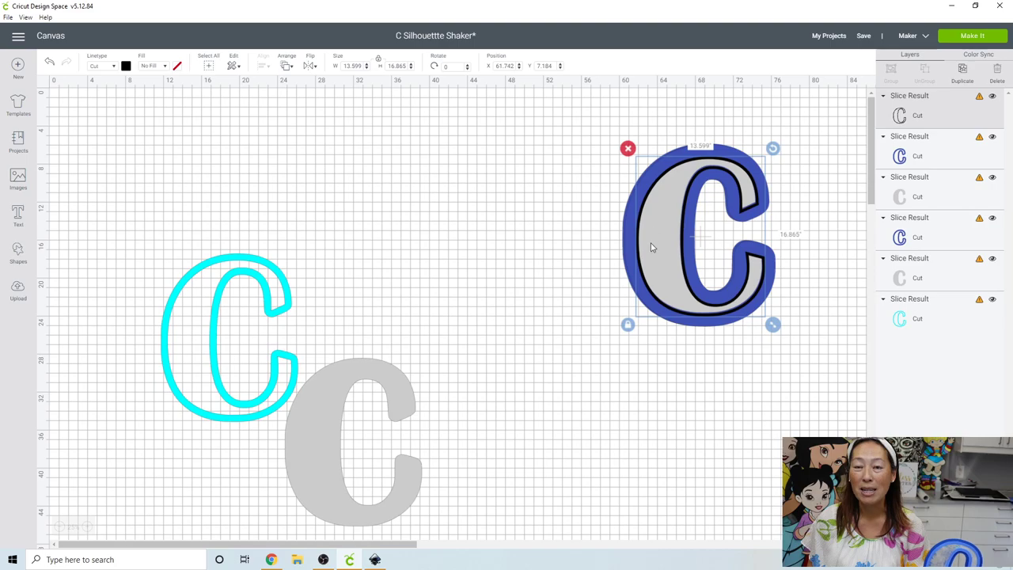
Step: Send the second grey C to front and add it to the blue C stack
left_click_drag(319, 441, 462, 342)
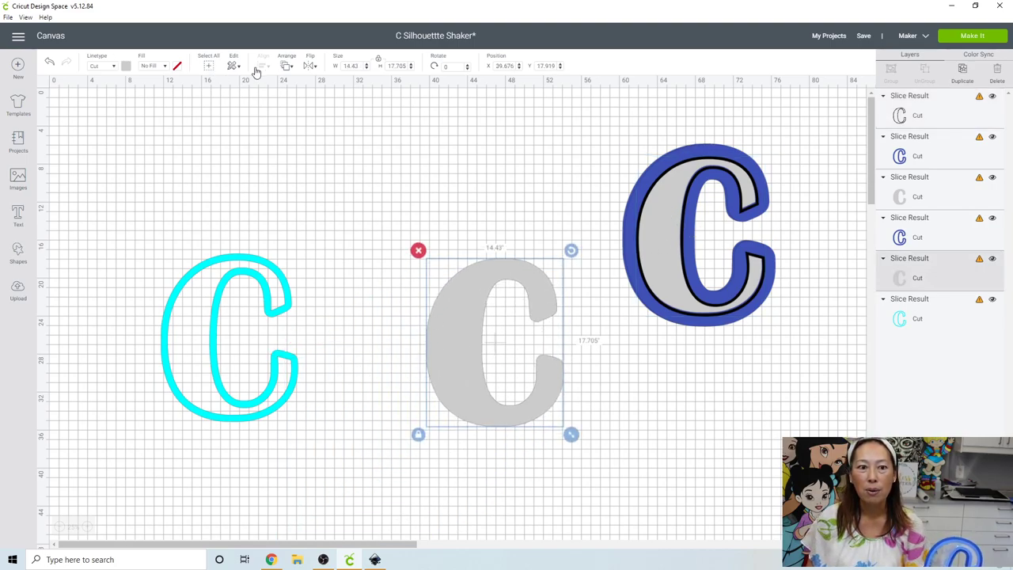
left_click(288, 71)
left_click(304, 129)
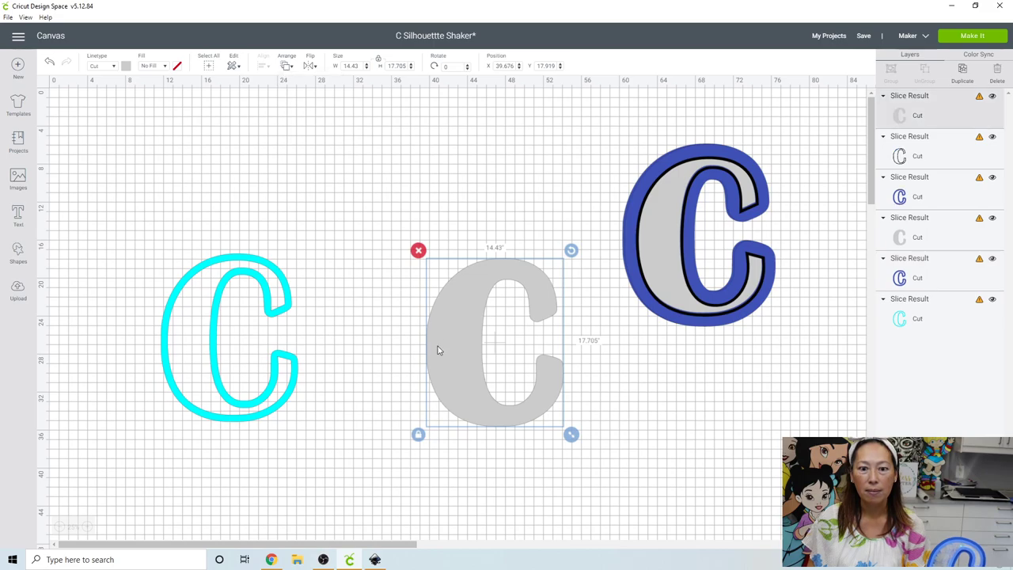
left_click_drag(454, 351, 646, 250)
Step: Send the cyan C outline to front and place it on top of the stack
left_click_drag(213, 341, 488, 243)
left_click(287, 68)
left_click(295, 131)
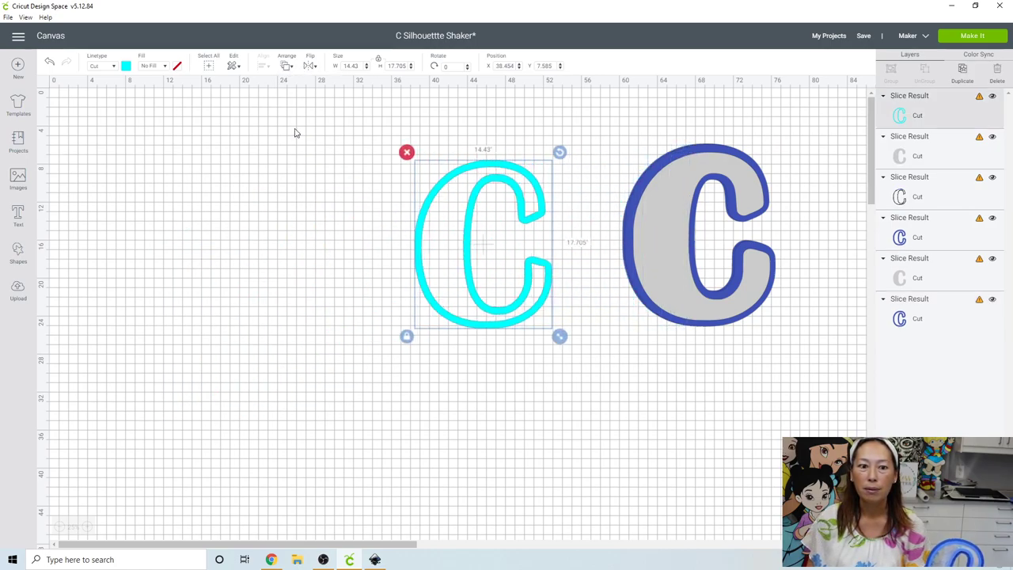
left_click_drag(418, 255, 633, 249)
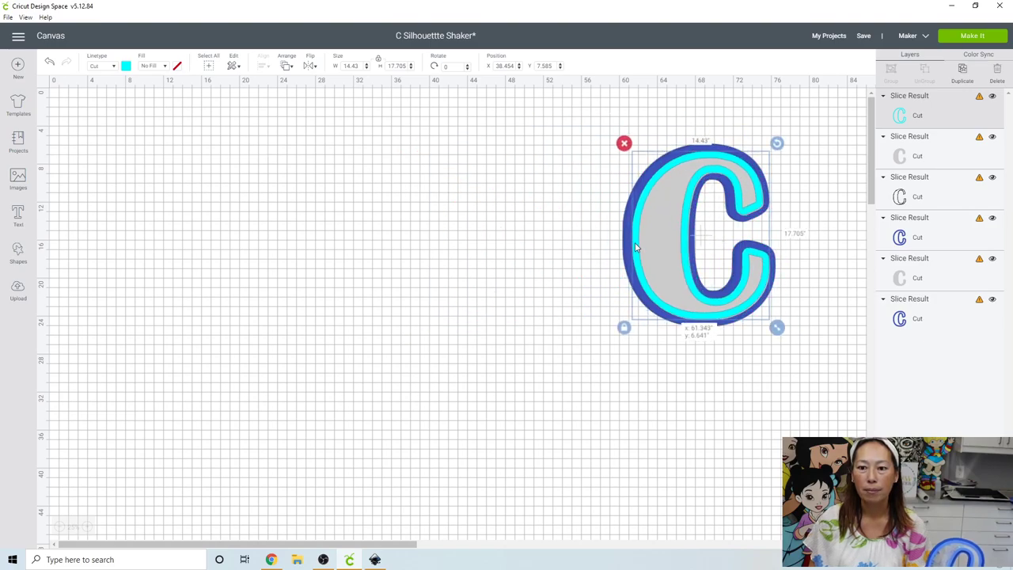
Step: Center all C layers on each other and move the 15.888 × 19.188 stacked C toward canvas middle
left_click(508, 271)
left_click_drag(529, 207, 745, 317)
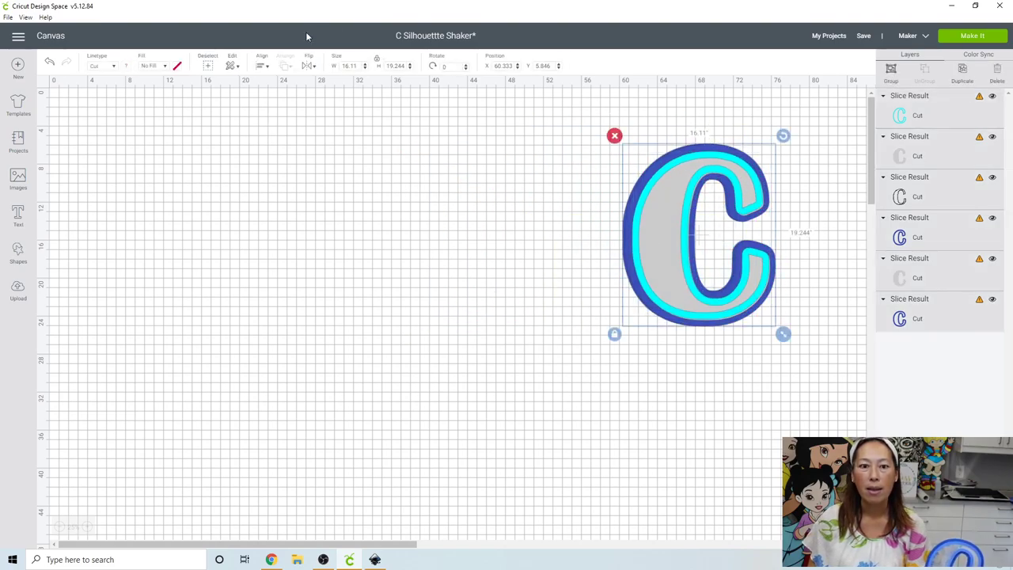
left_click(262, 67)
left_click(270, 186)
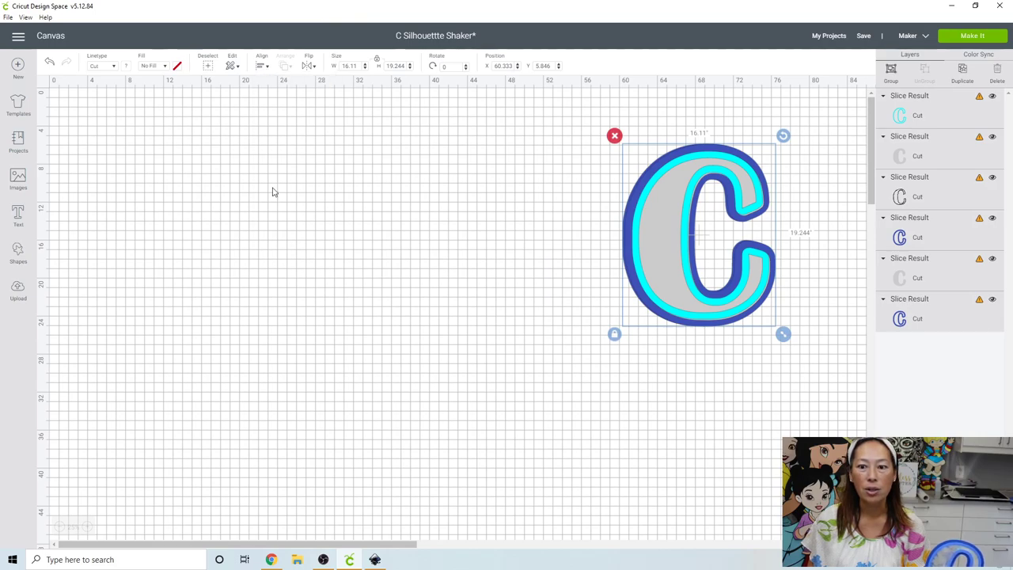
left_click_drag(565, 203, 449, 286)
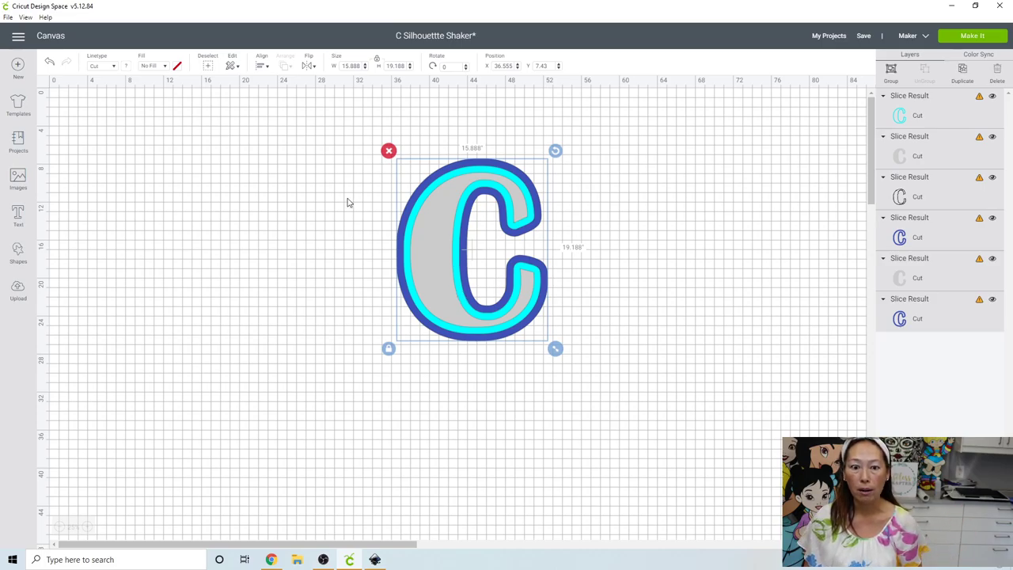
Step: Duplicate the stacked C and place the copy right beside the original
left_click(961, 81)
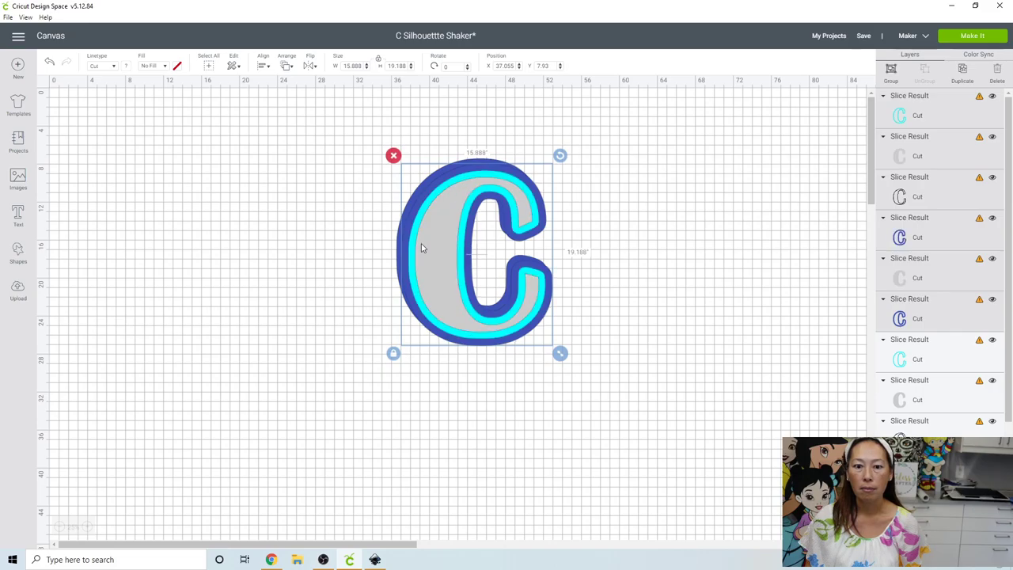
left_click_drag(414, 224, 547, 224)
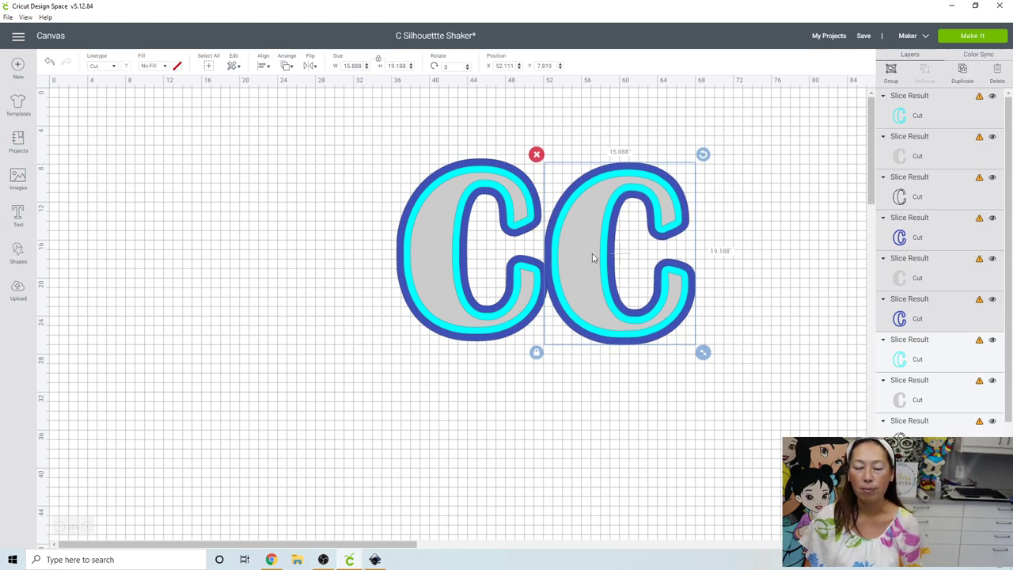
left_click(531, 428)
Step: Weld both C's blue outlines into one CC and move it backward behind the cyan layers
left_click(523, 330)
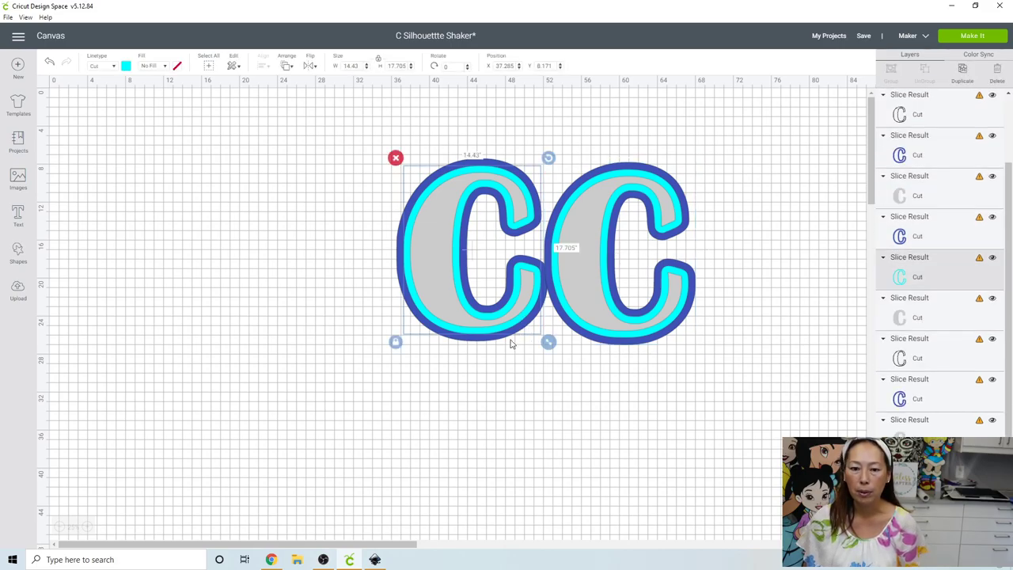
left_click(500, 345)
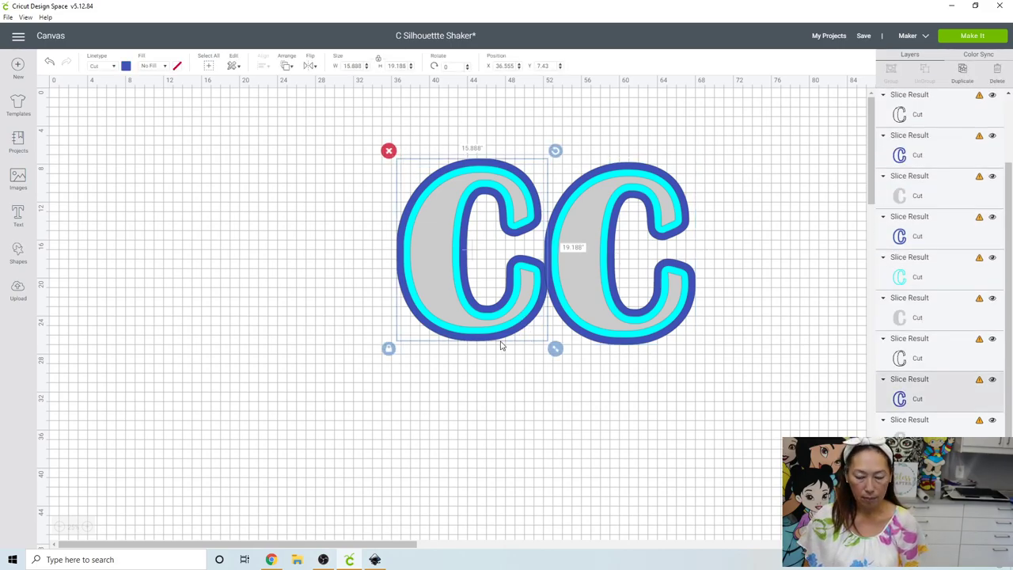
left_click(629, 347, "shift")
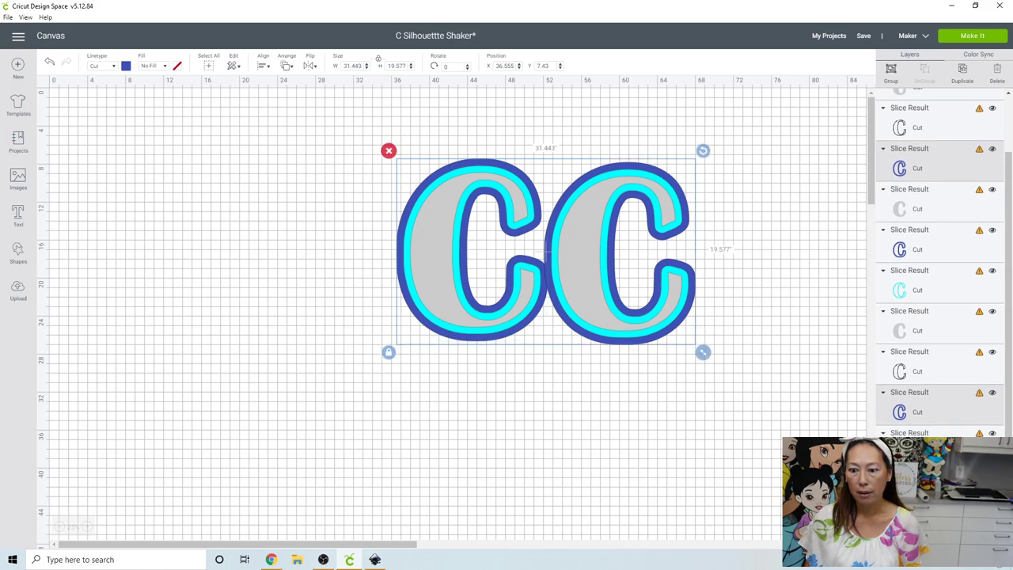
key("Delete")
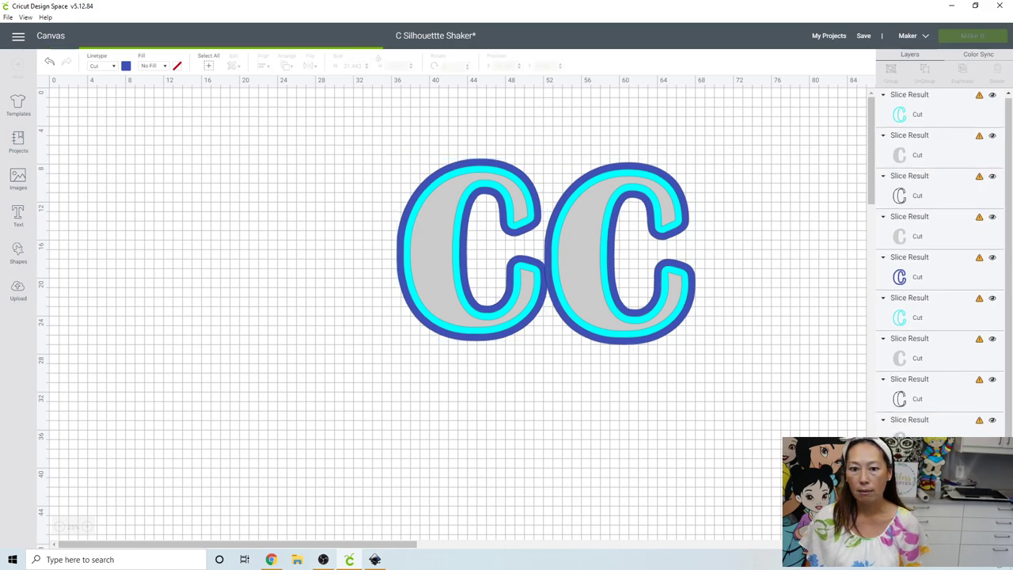
left_click(523, 185)
left_click(289, 68)
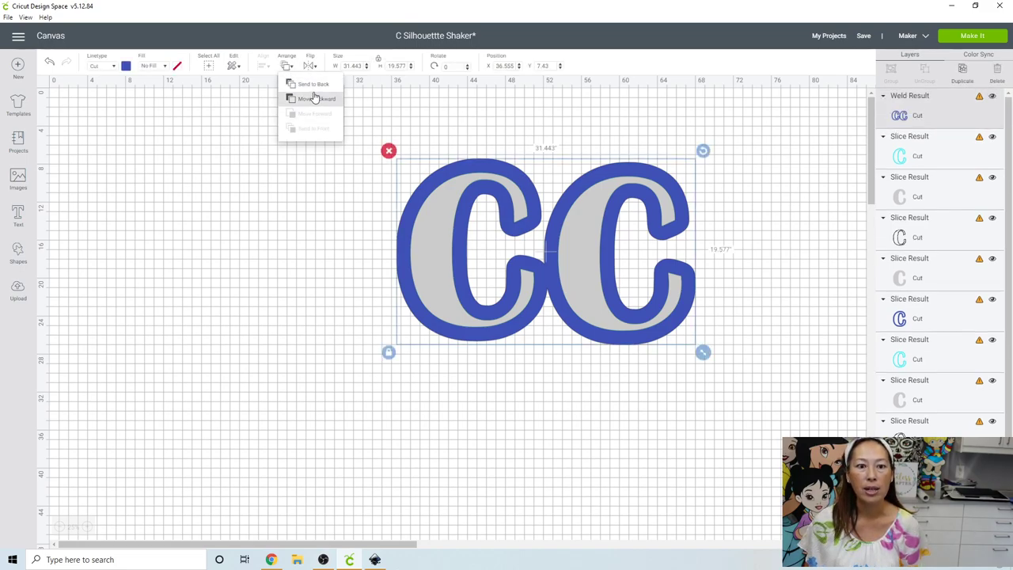
left_click(314, 96)
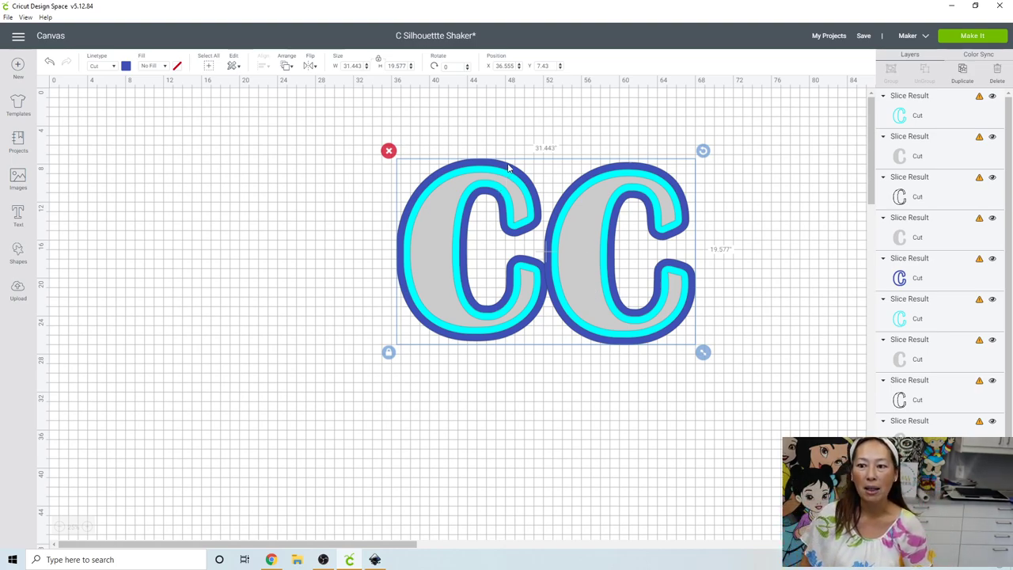
Step: Send the welded blue CC outline to front and move it down-left off the stack
scroll(1011, 237, "down", 1)
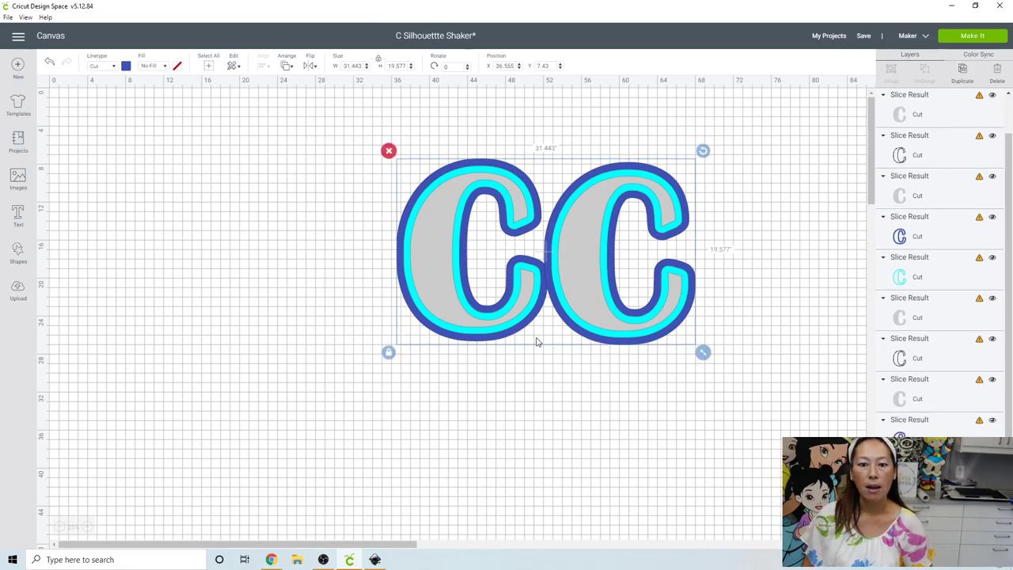
left_click(286, 66)
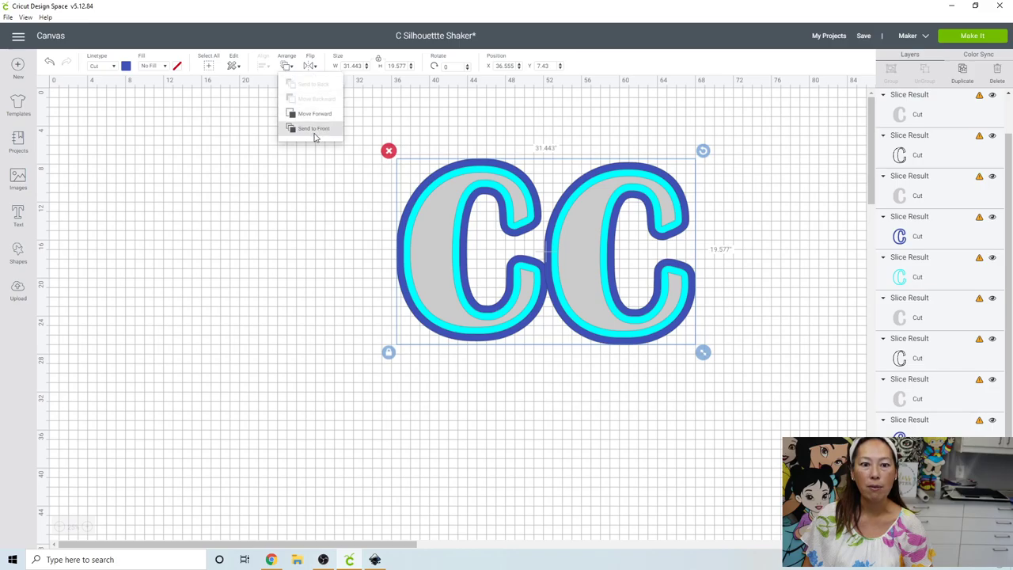
left_click(315, 134)
left_click_drag(421, 212, 162, 291)
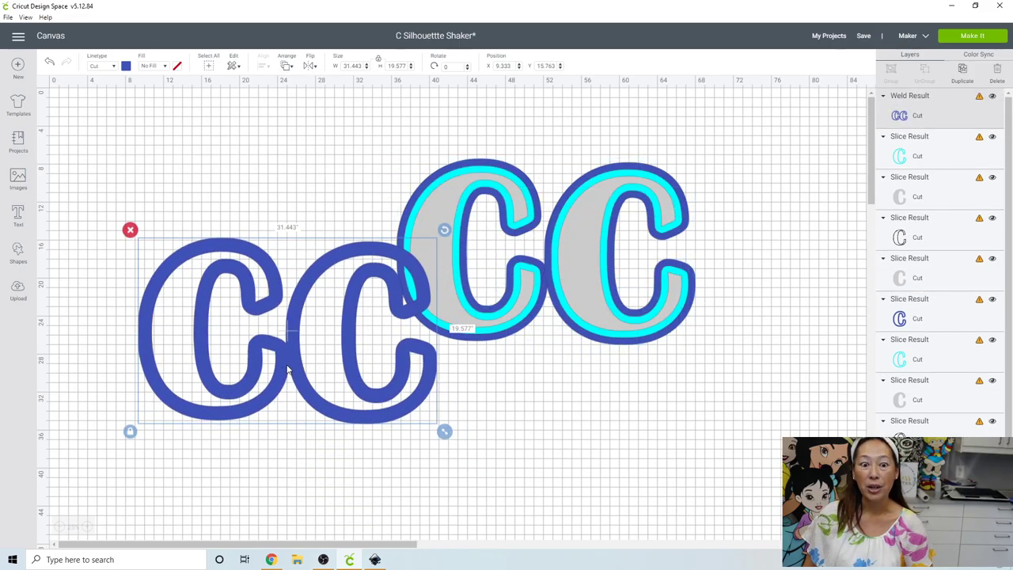